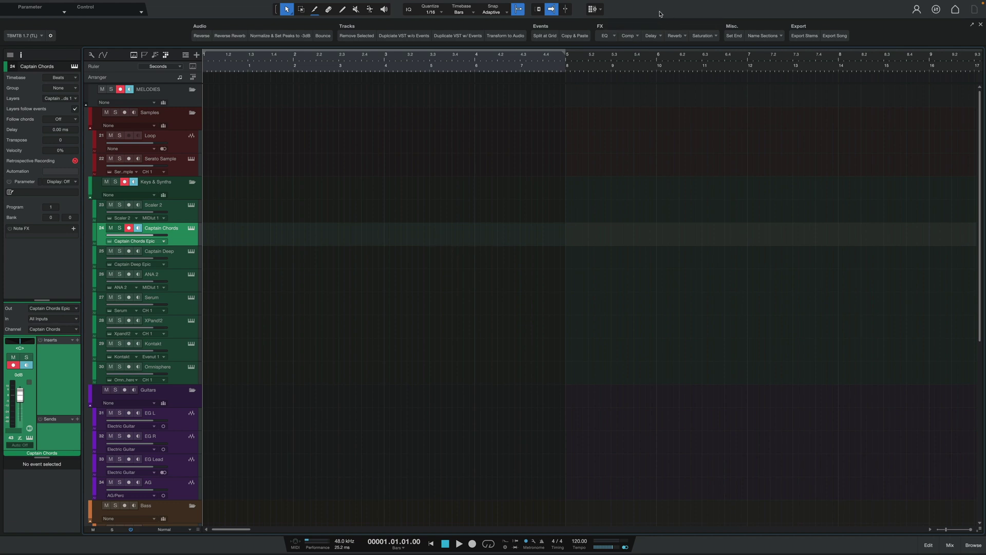
# In toolbar customization, turn Input Quantize and Toggle Snap off and back on.
pyautogui.rightClick(744, 20)
pyautogui.click(775, 32)
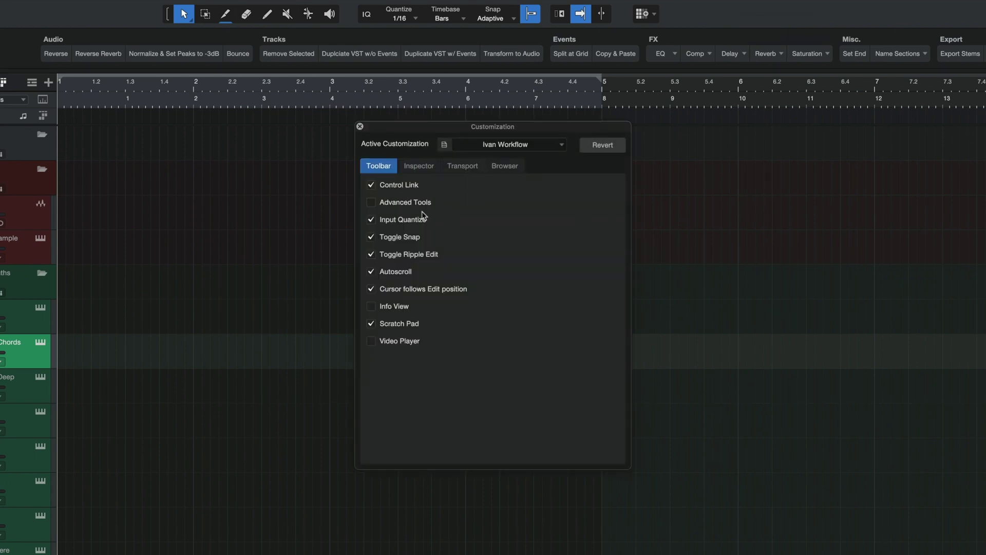
pyautogui.click(371, 220)
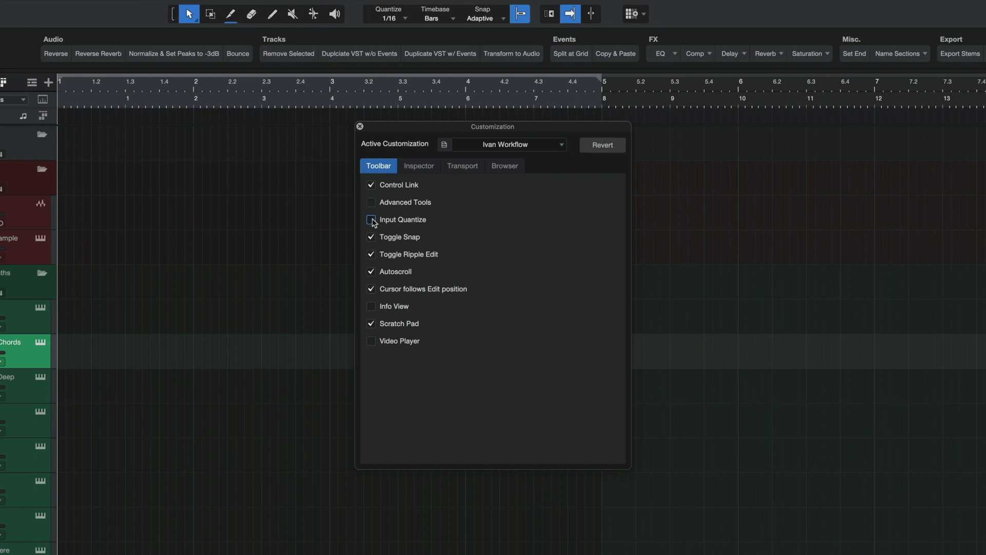
pyautogui.click(372, 237)
pyautogui.click(372, 237)
pyautogui.click(372, 219)
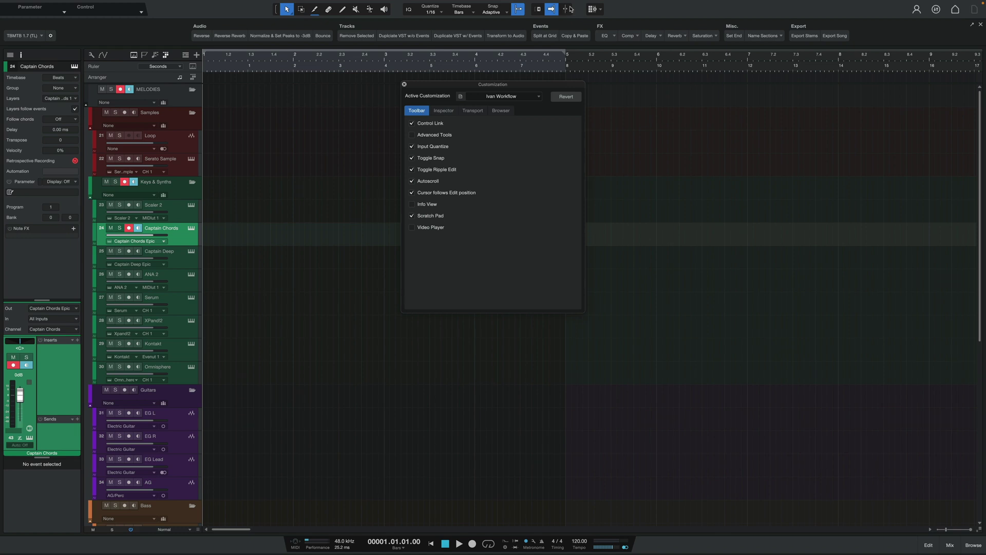
# Review the Inspector, Transport and Browser customization tabs and open the browser panel.
pyautogui.click(446, 111)
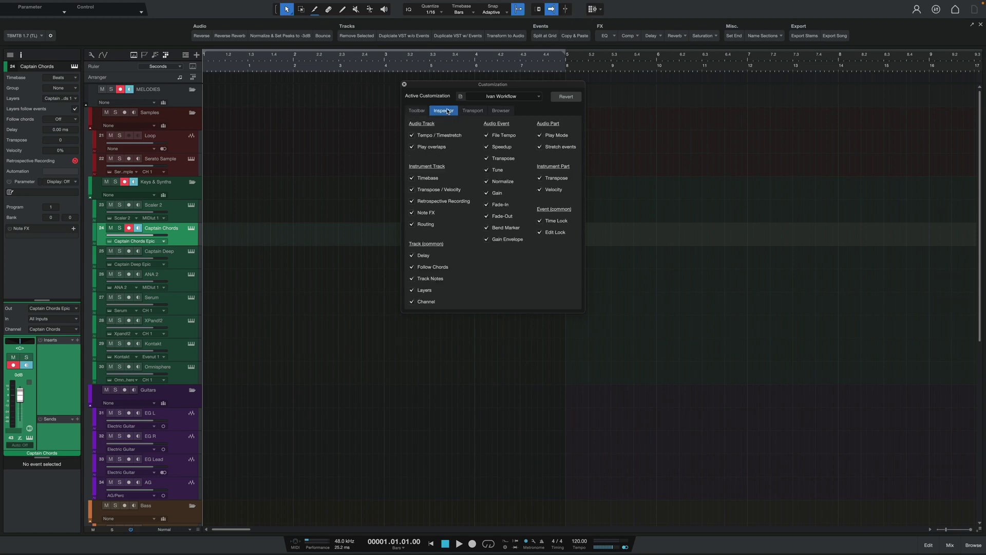
pyautogui.click(479, 112)
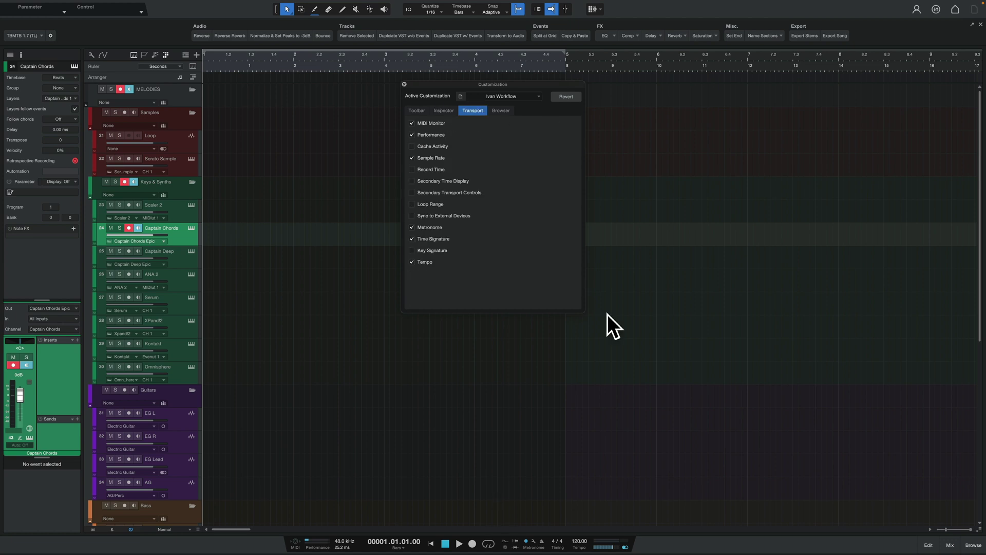
pyautogui.click(505, 111)
pyautogui.click(974, 545)
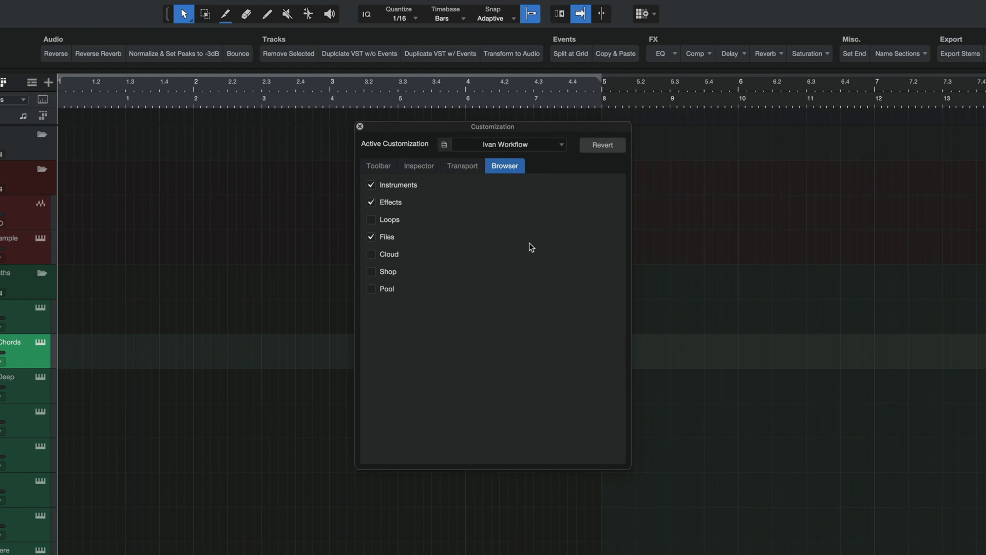
# Check the customization preset options and saved customizations list, then close the dialog.
pyautogui.click(445, 145)
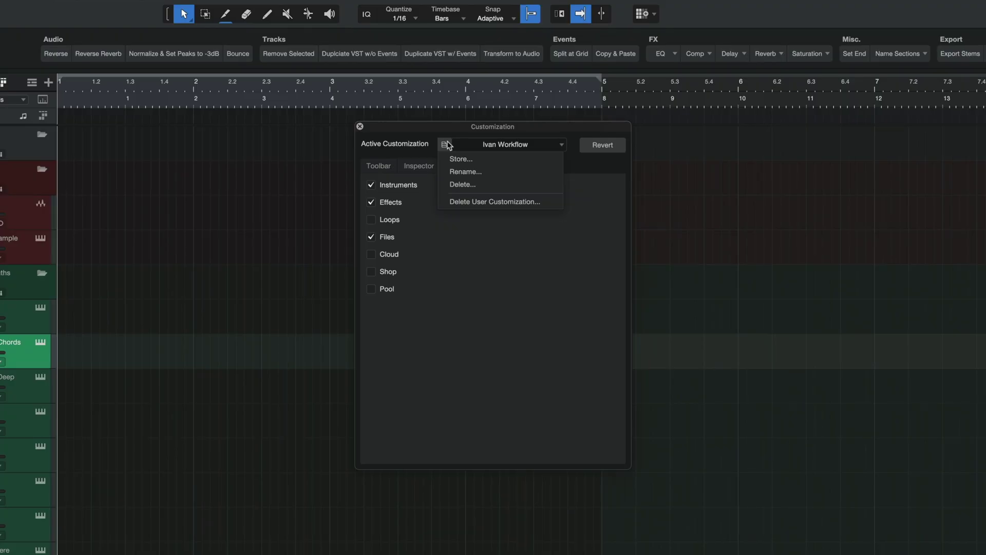
pyautogui.click(528, 142)
pyautogui.click(530, 145)
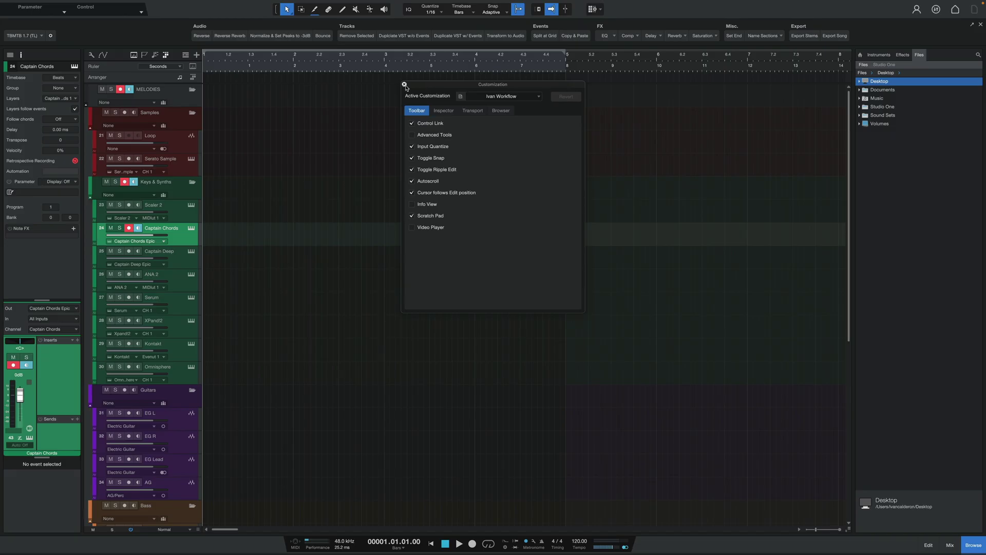
pyautogui.click(404, 84)
# On the Start page, switch to the other artist profile and then back to the original.
pyautogui.click(956, 9)
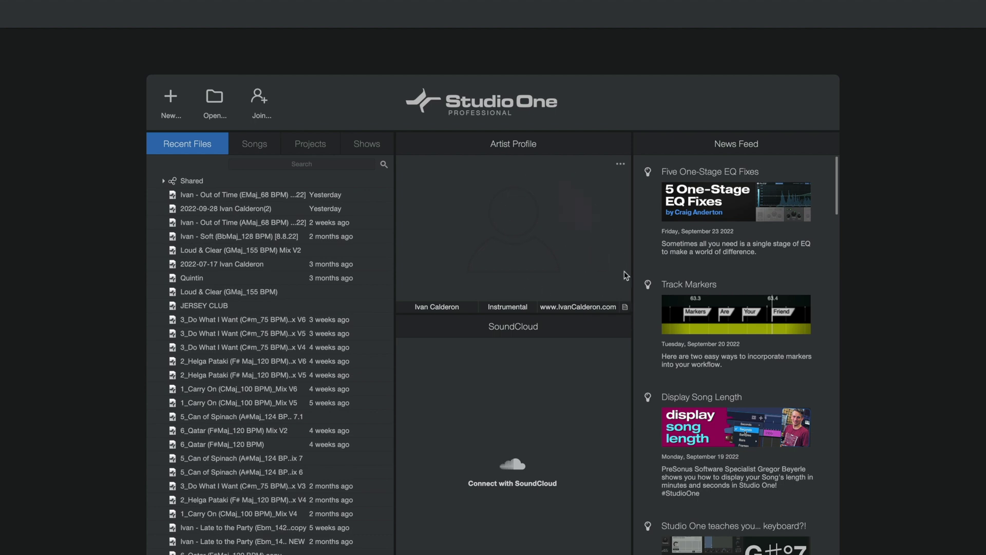
pyautogui.click(625, 308)
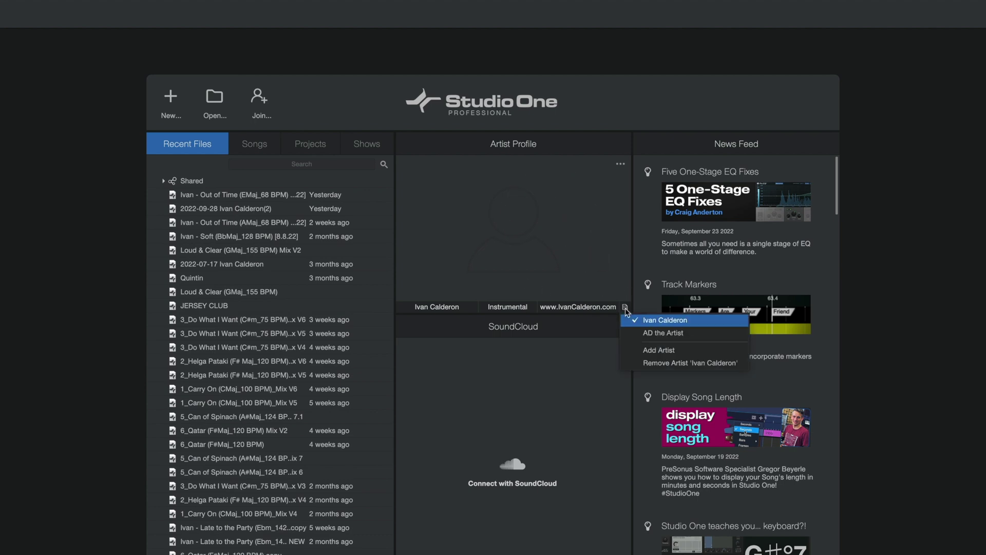
pyautogui.click(664, 333)
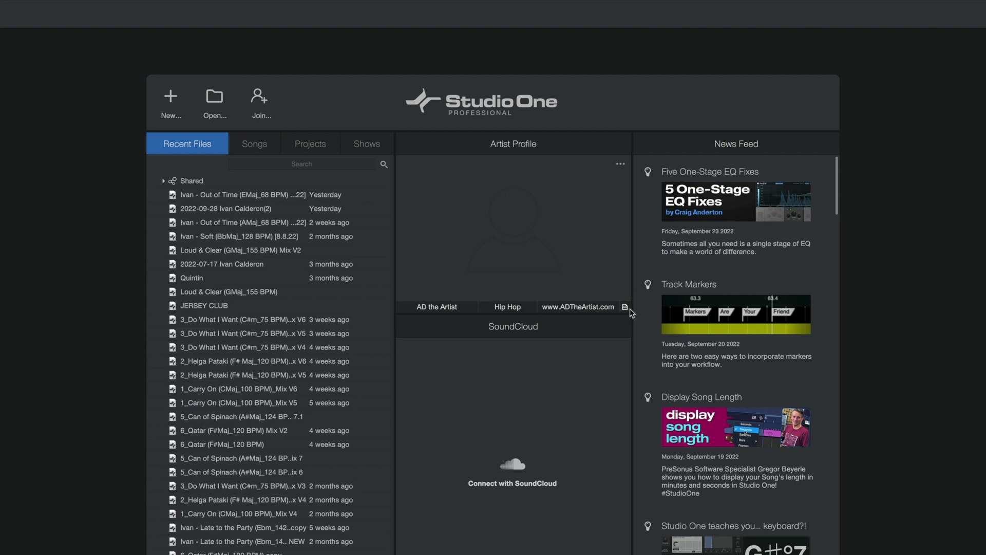
pyautogui.click(624, 306)
pyautogui.click(652, 319)
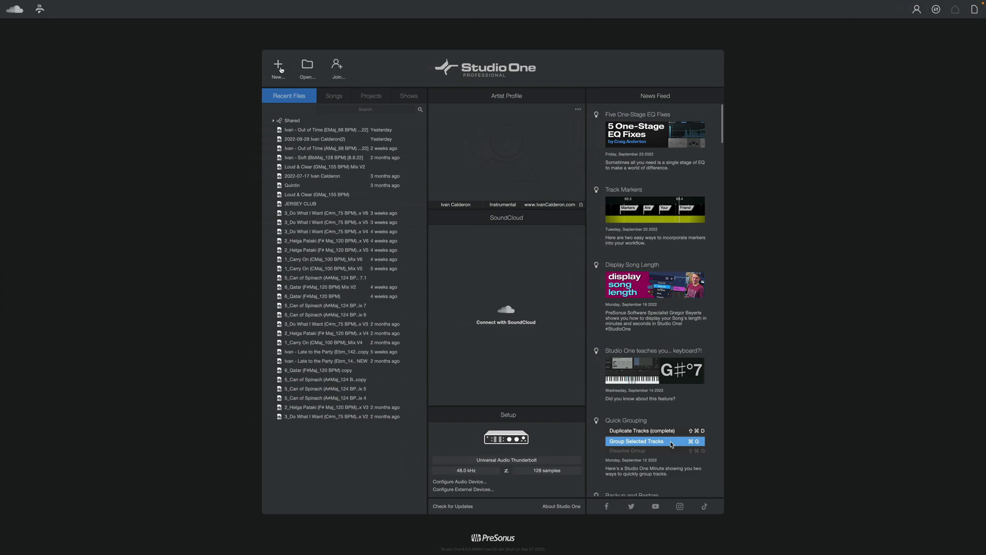
# Preview the Rehearse and Perform, Produce Beats and Create Content new-song templates.
pyautogui.click(279, 66)
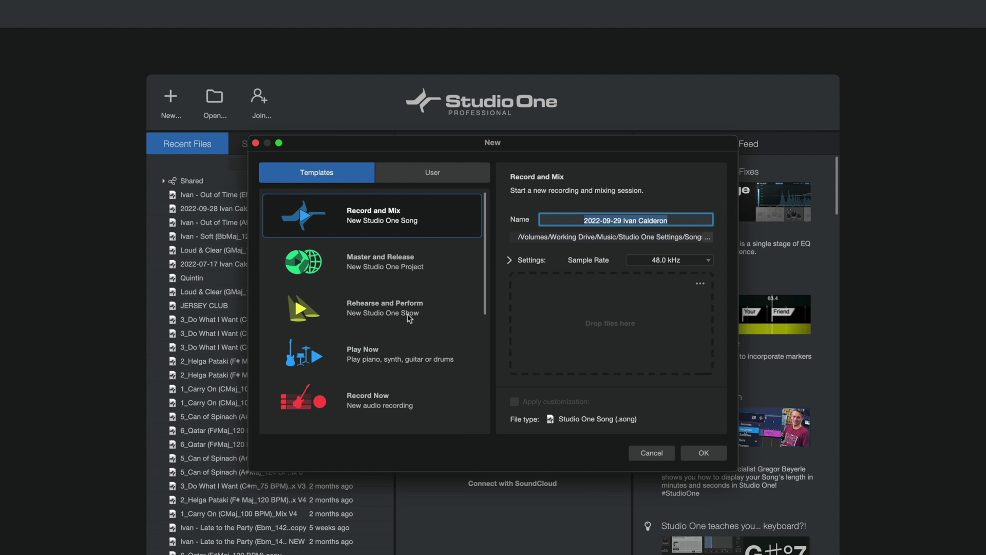
pyautogui.click(409, 318)
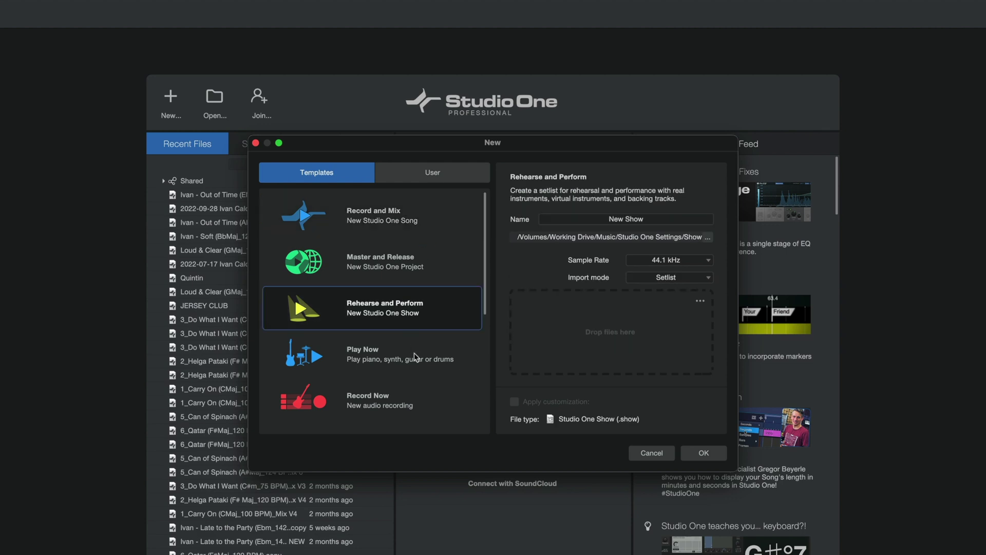
pyautogui.scroll(-2, 415, 356)
pyautogui.click(406, 415)
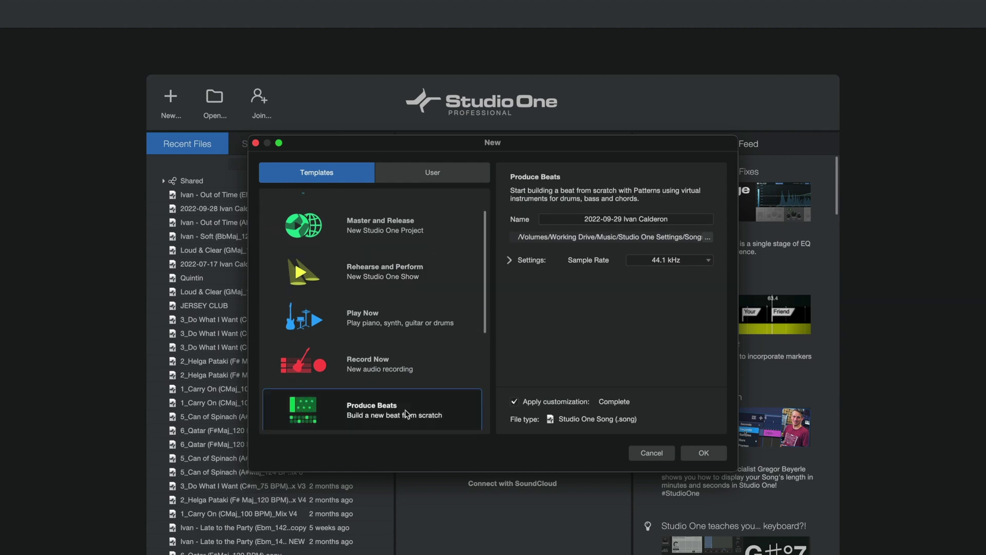
pyautogui.scroll(-4, 406, 413)
pyautogui.click(406, 411)
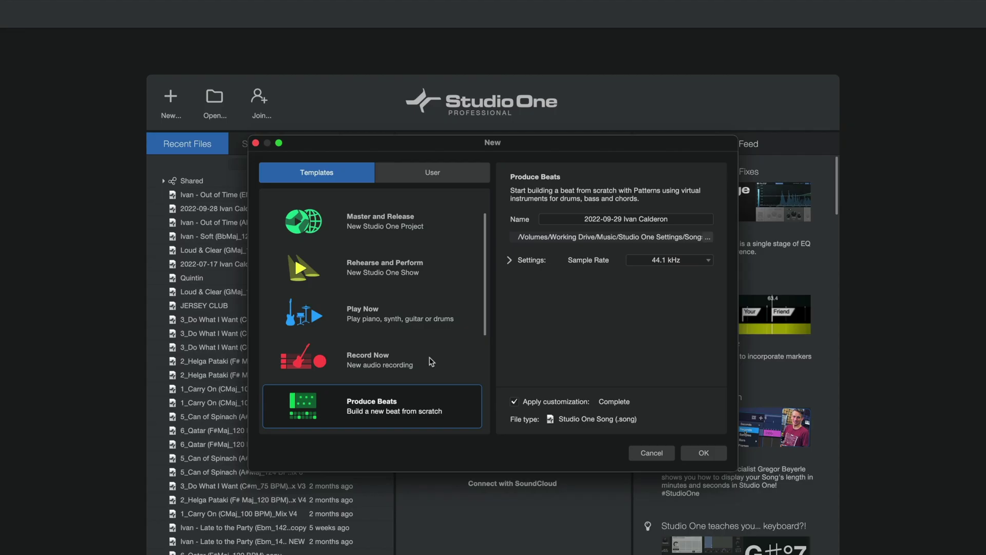
pyautogui.scroll(3, 431, 362)
pyautogui.click(406, 313)
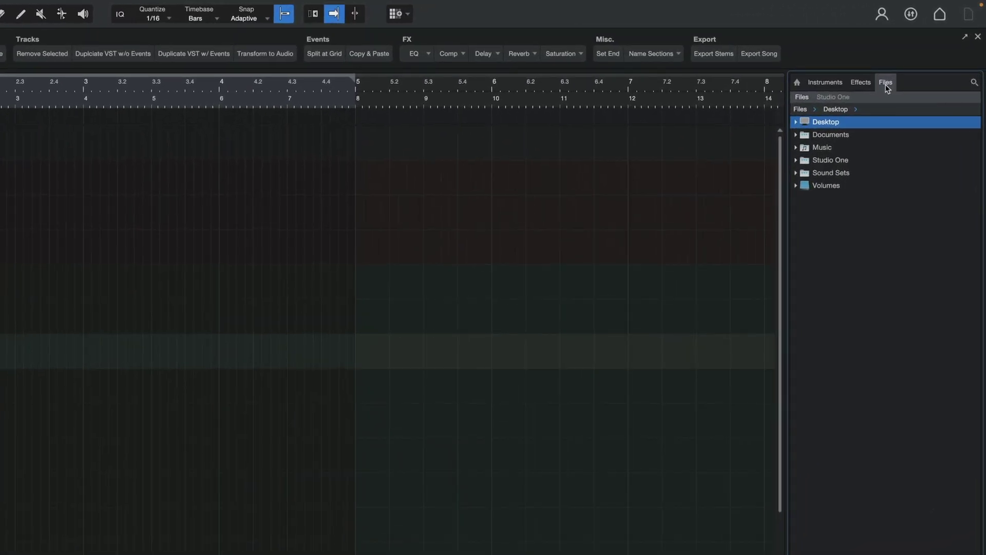
# Create a folder named Test under Serum's Presets in the Instruments browser.
pyautogui.click(823, 85)
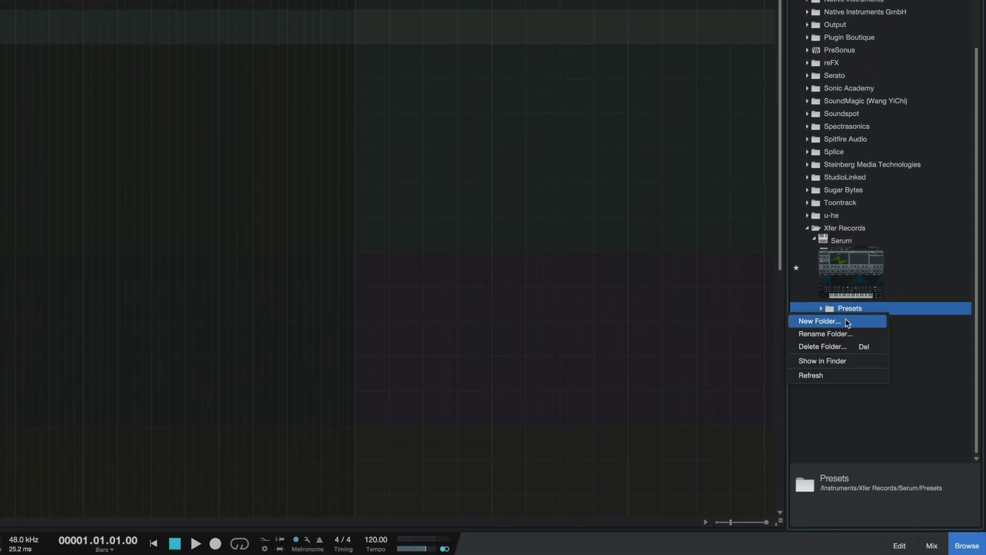
pyautogui.click(838, 321)
pyautogui.write('Test')
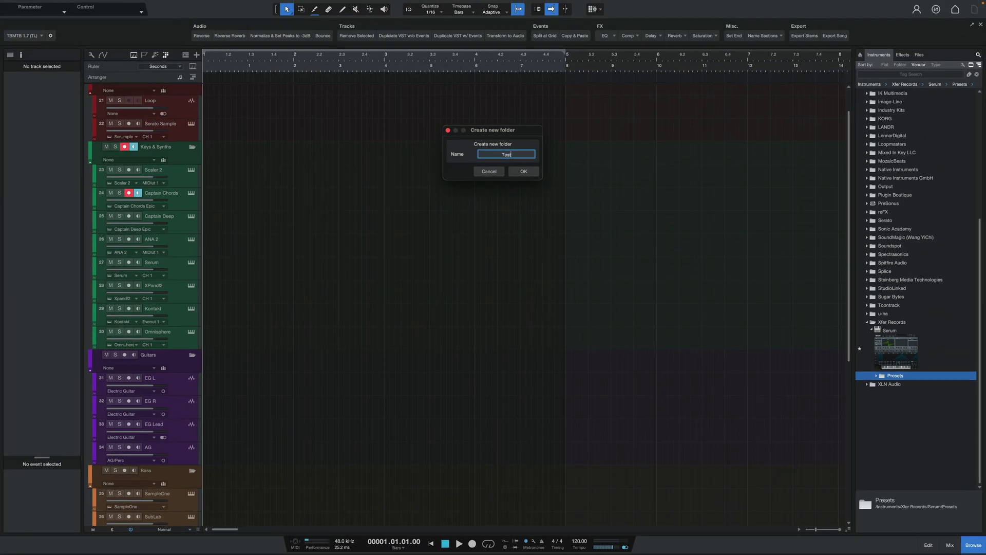
pyautogui.press('Return')
# Copy SY VintageSpace [LCV] from Synth into the Test folder and open track 27's Serum editor.
pyautogui.scroll(-1, 883, 425)
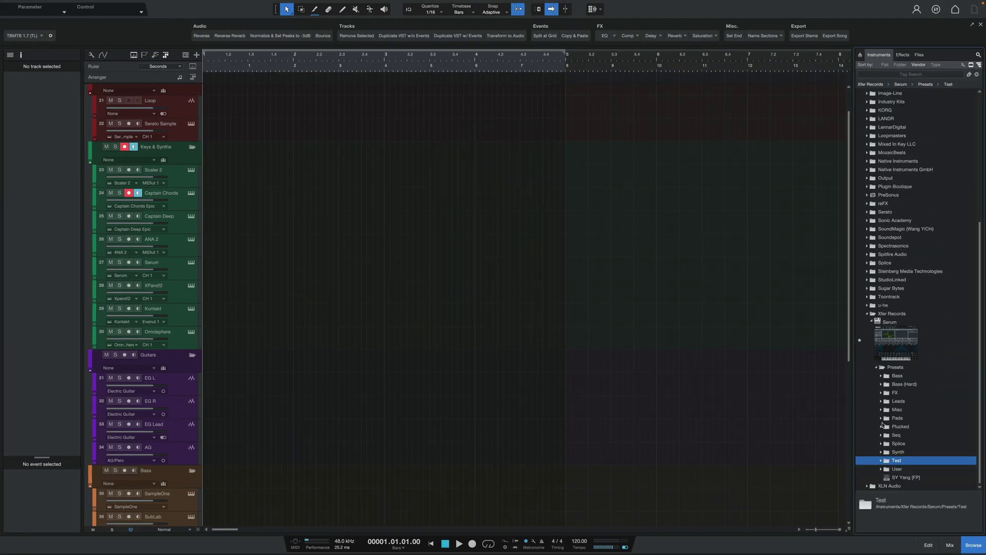
pyautogui.click(881, 452)
pyautogui.scroll(-15, 919, 447)
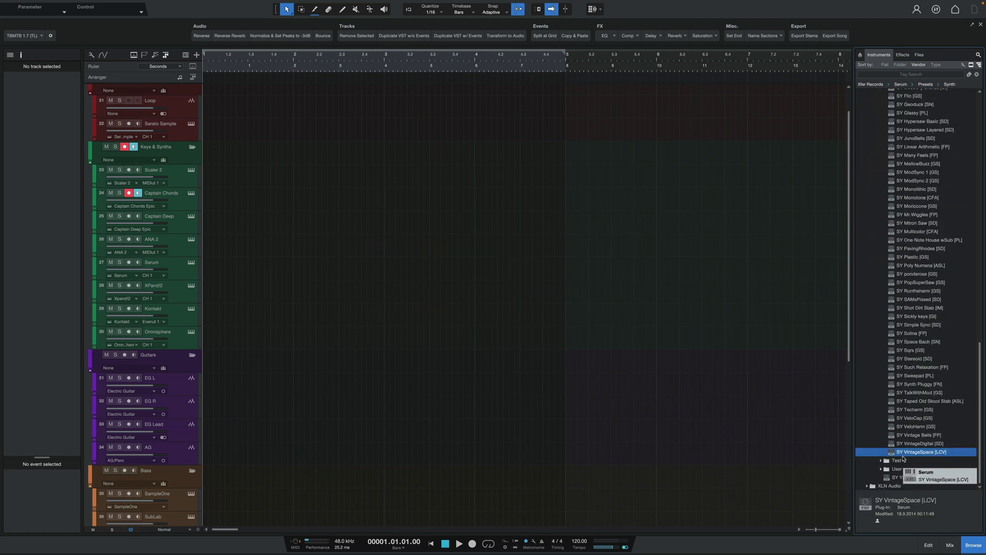
pyautogui.moveTo(900, 460); pyautogui.dragTo(899, 461)
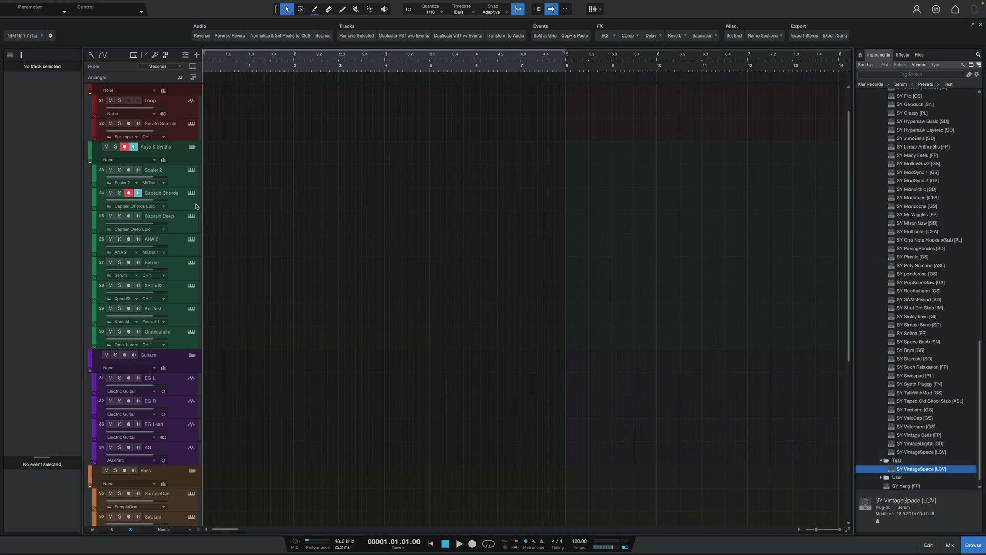
pyautogui.click(191, 263)
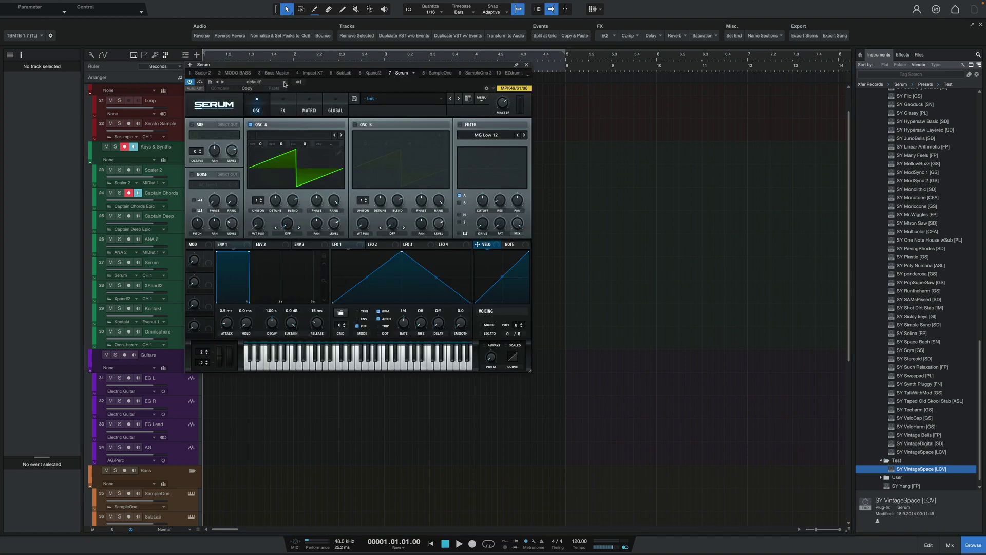
# Browse Serum's preset folders, then select the original SY VintageSpace [LCV] in Synth.
pyautogui.click(238, 90)
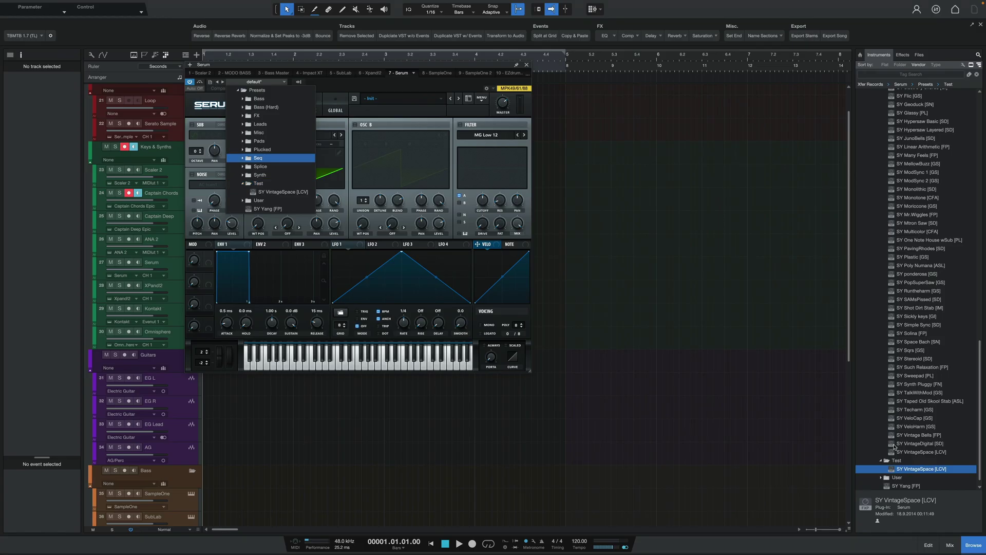
pyautogui.press('Escape')
pyautogui.click(921, 452)
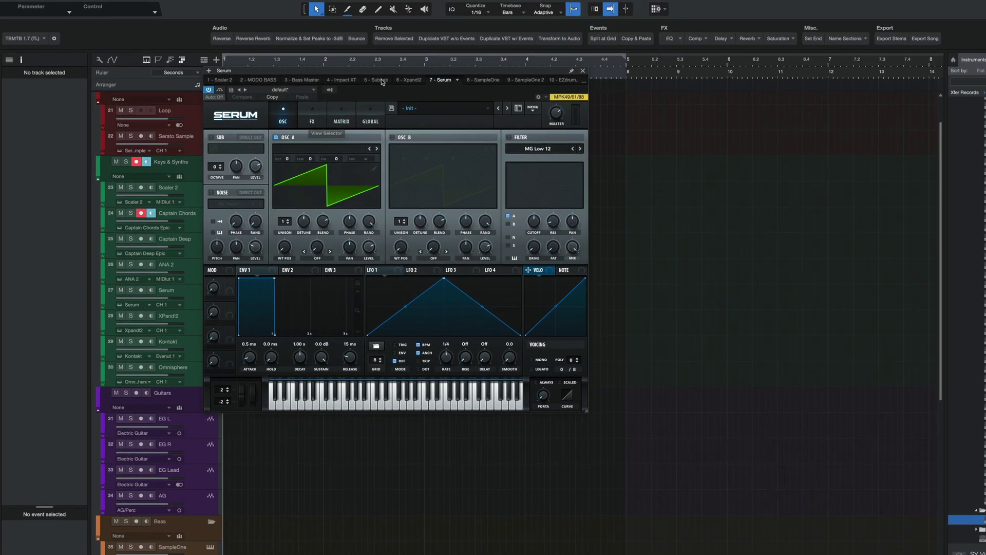
# Mark SY AnalogBrass [SD] as a favorite and expand the new Favorites folder.
pyautogui.click(346, 99)
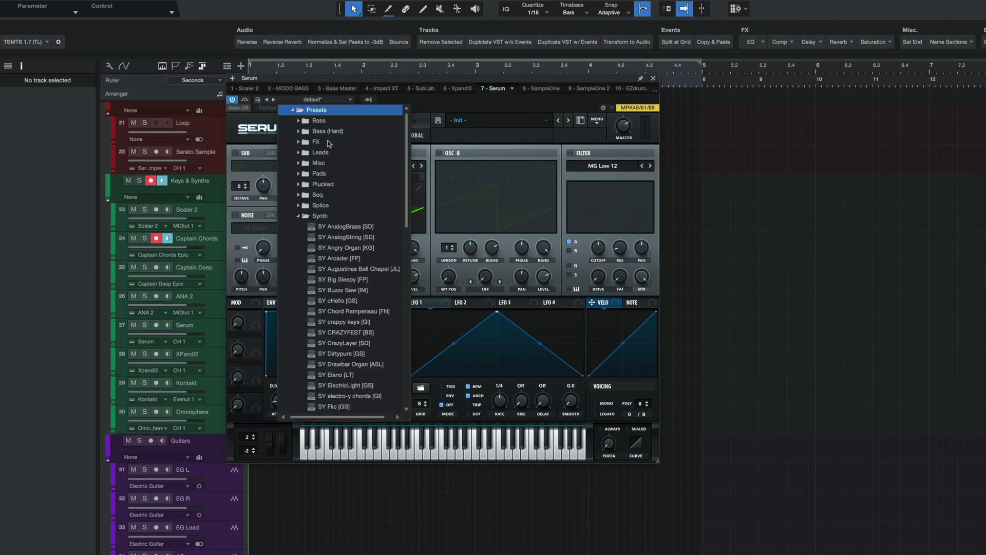
pyautogui.rightClick(339, 232)
pyautogui.click(363, 236)
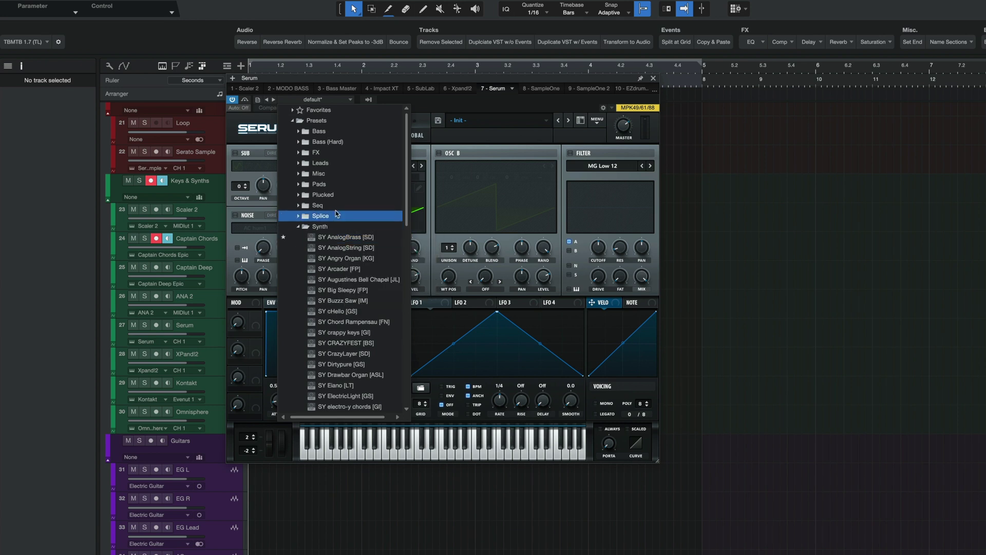
pyautogui.click(319, 111)
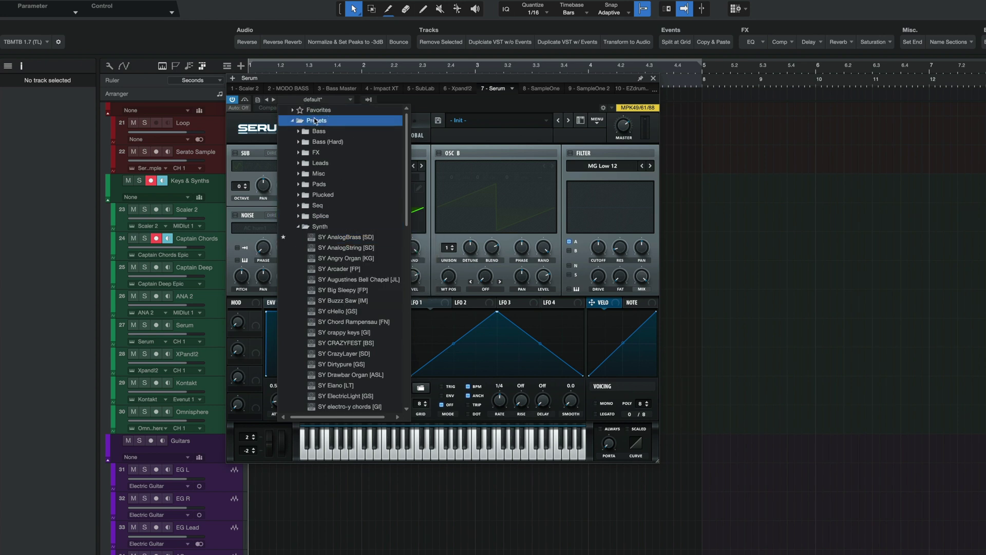
pyautogui.click(291, 111)
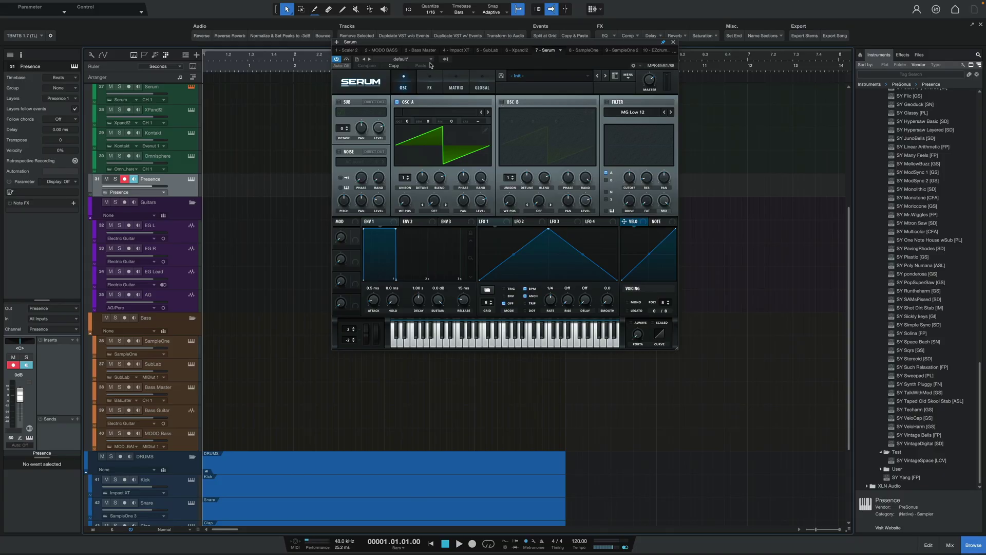
# Close Serum's preset browser and open the XPand!2 editor showing the +67 Dancing Organ patch.
pyautogui.click(430, 61)
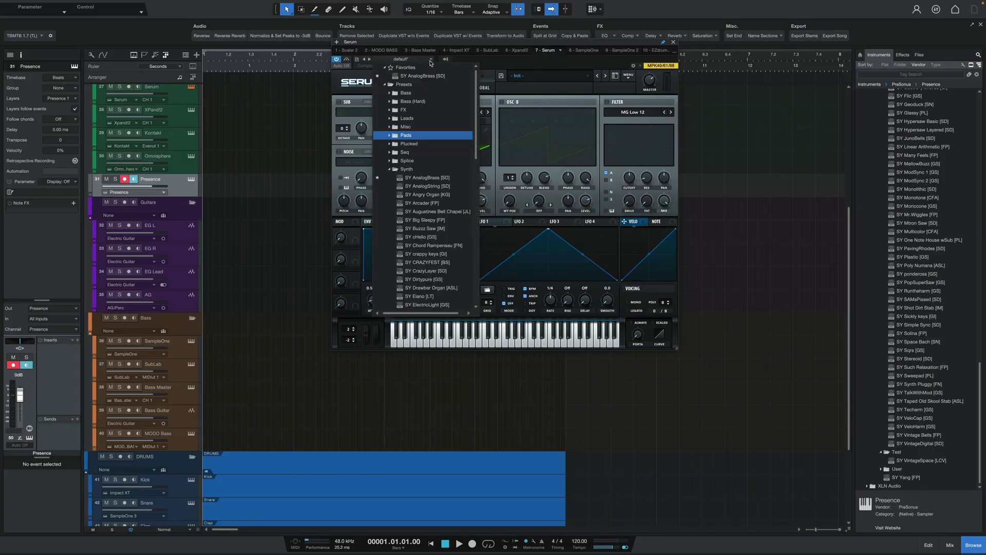
pyautogui.press('Escape')
pyautogui.click(191, 111)
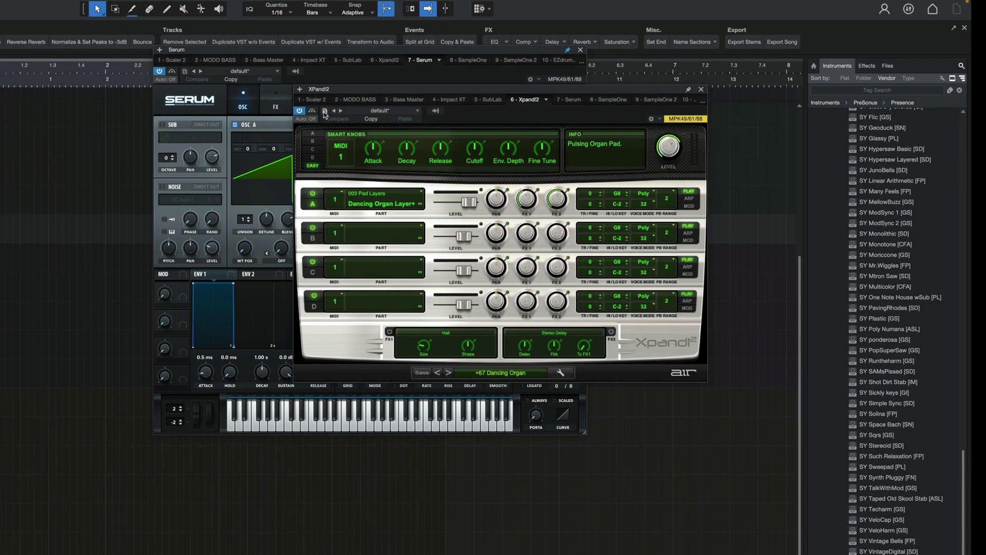
# Store the current XPand!2 sound as a plugin preset named Test.
pyautogui.click(324, 111)
pyautogui.click(358, 121)
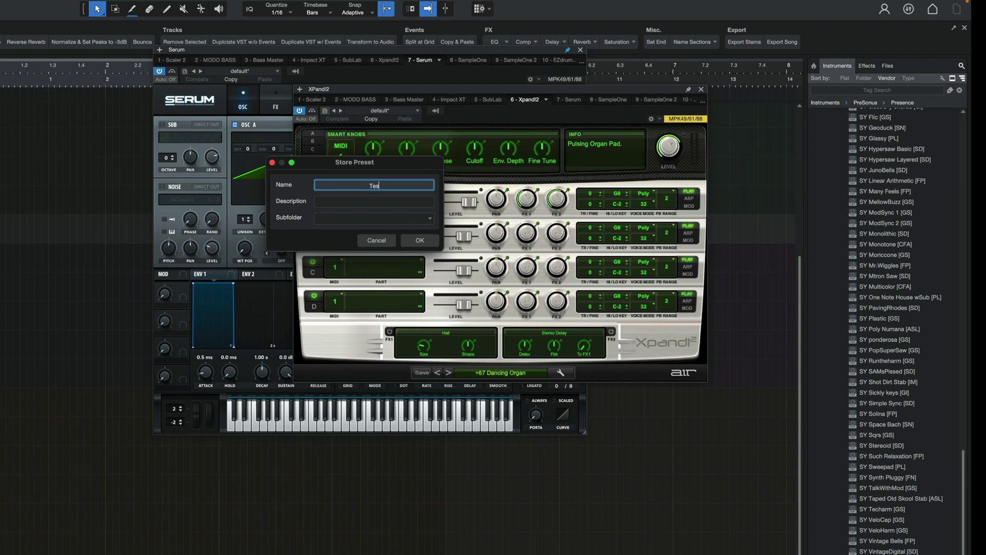
pyautogui.click(429, 245)
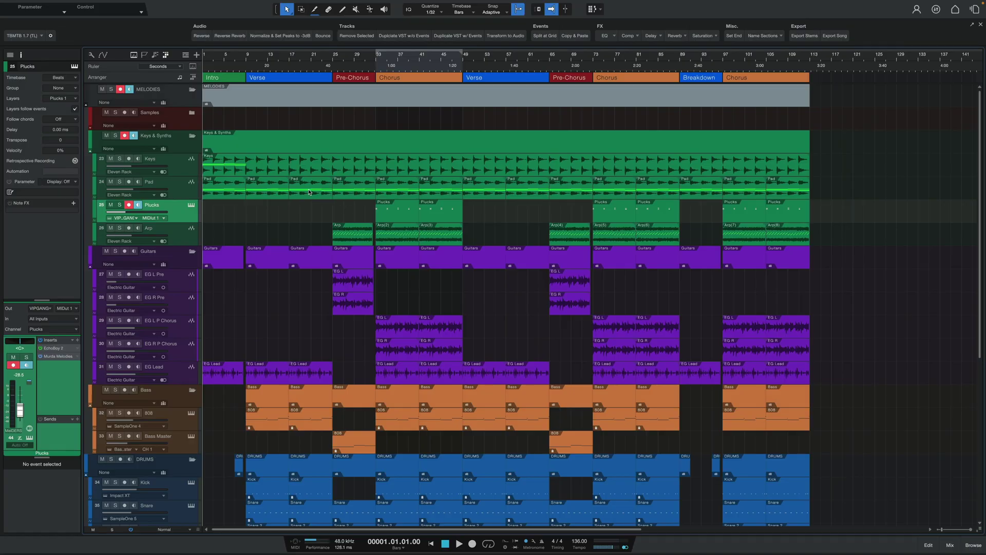
# Open the context menu on the Plucks track header.
pyautogui.rightClick(175, 209)
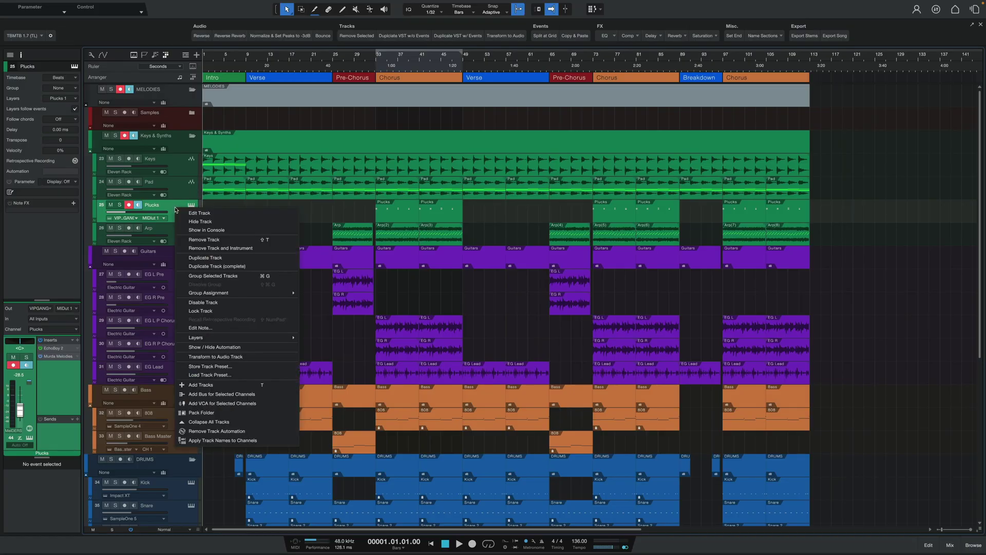
# Store the Plucks track as a track preset named Plucks in the Fav Patches subfolder.
pyautogui.click(224, 368)
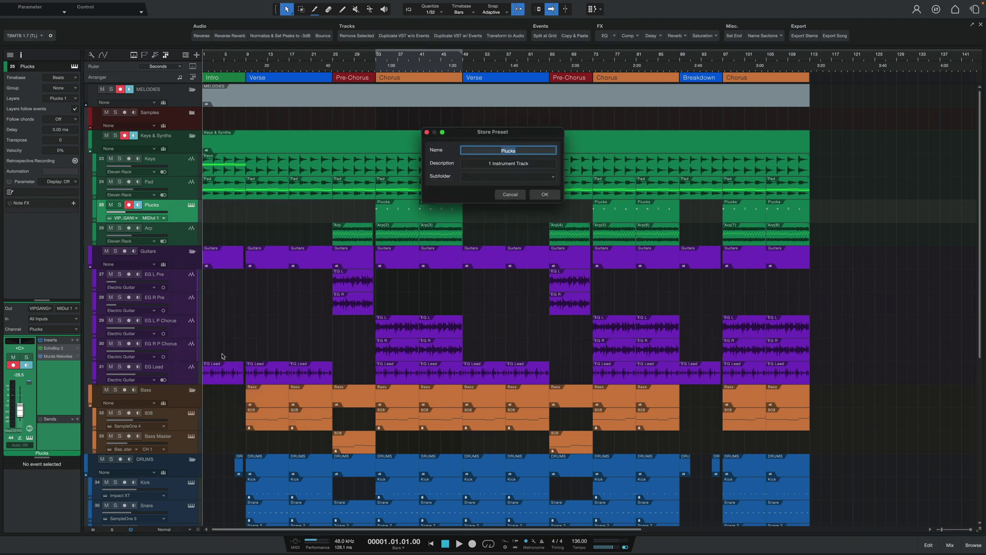
pyautogui.click(552, 178)
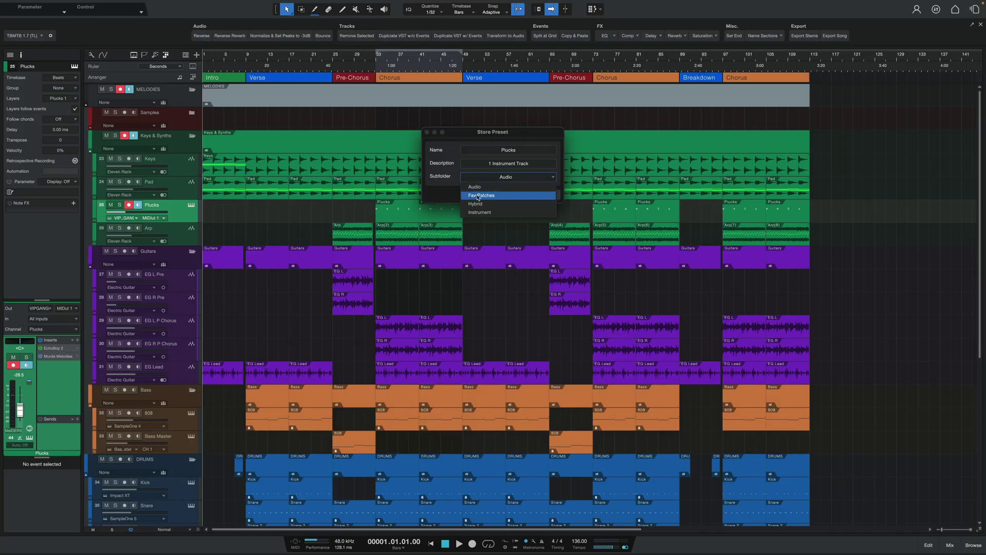
pyautogui.click(479, 195)
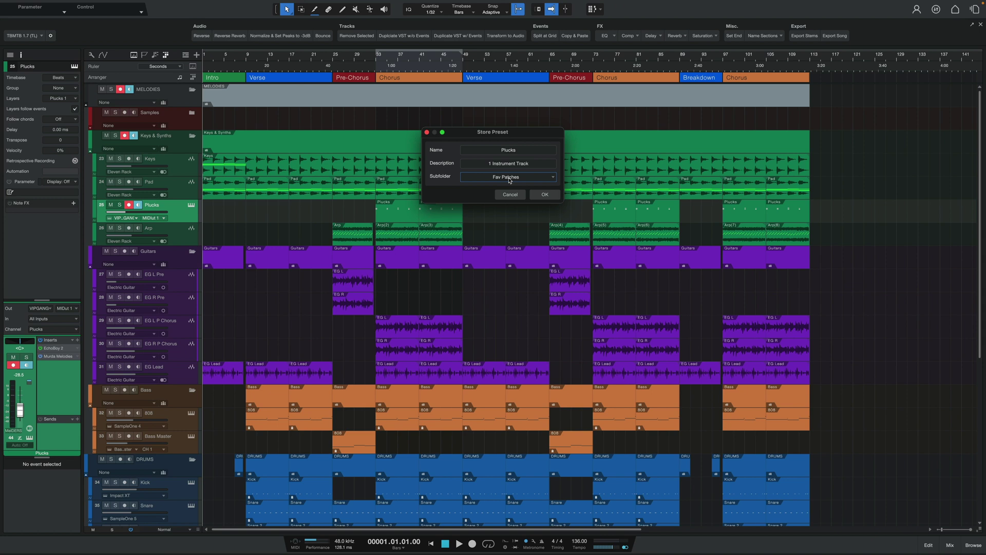
pyautogui.click(545, 195)
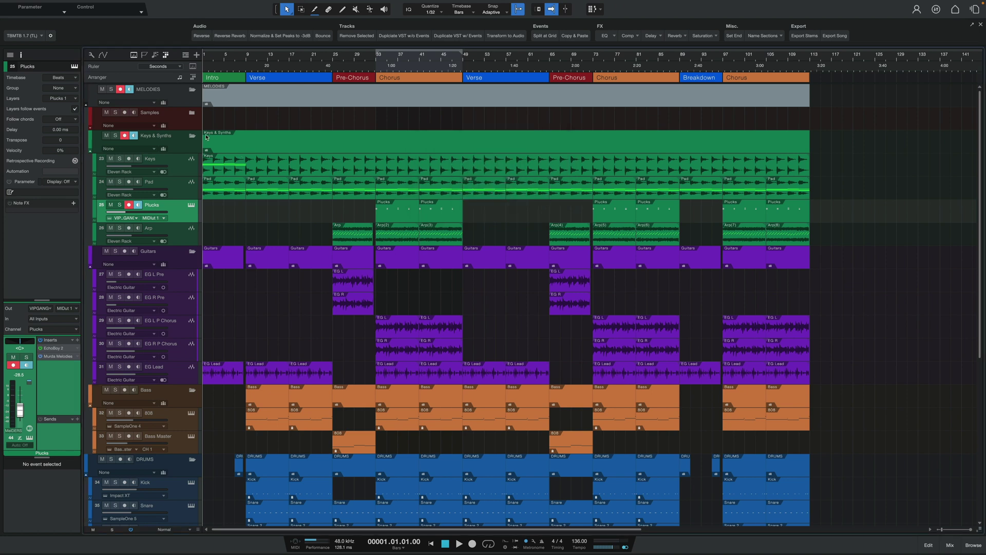
# Load the Fav Patches > Plucks track preset as a new track and select the new track 26.
pyautogui.rightClick(174, 212)
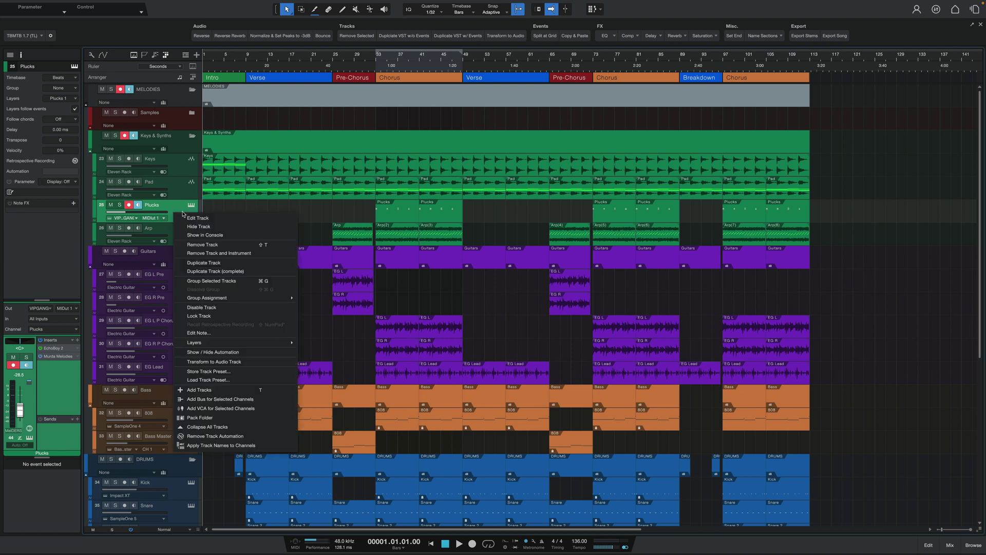
pyautogui.click(193, 380)
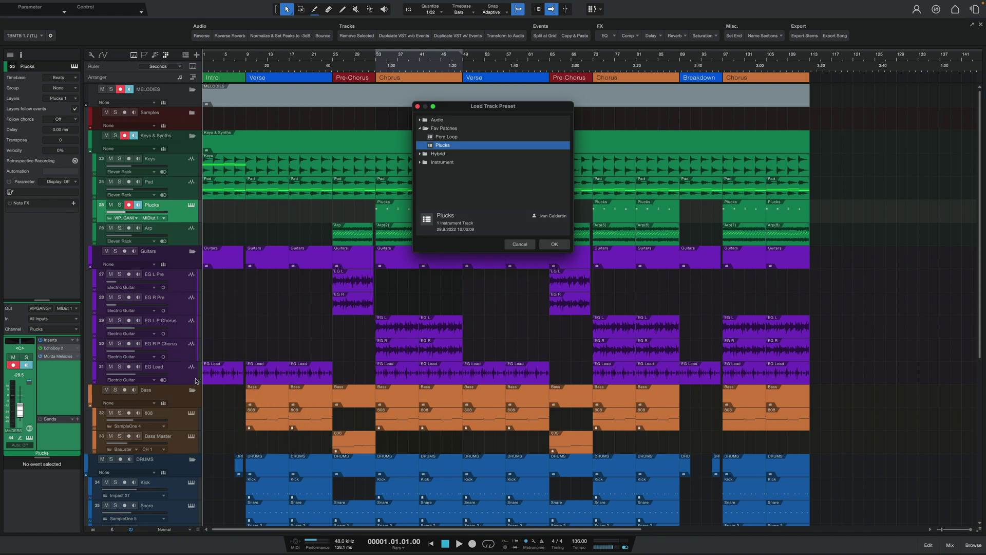
pyautogui.click(419, 129)
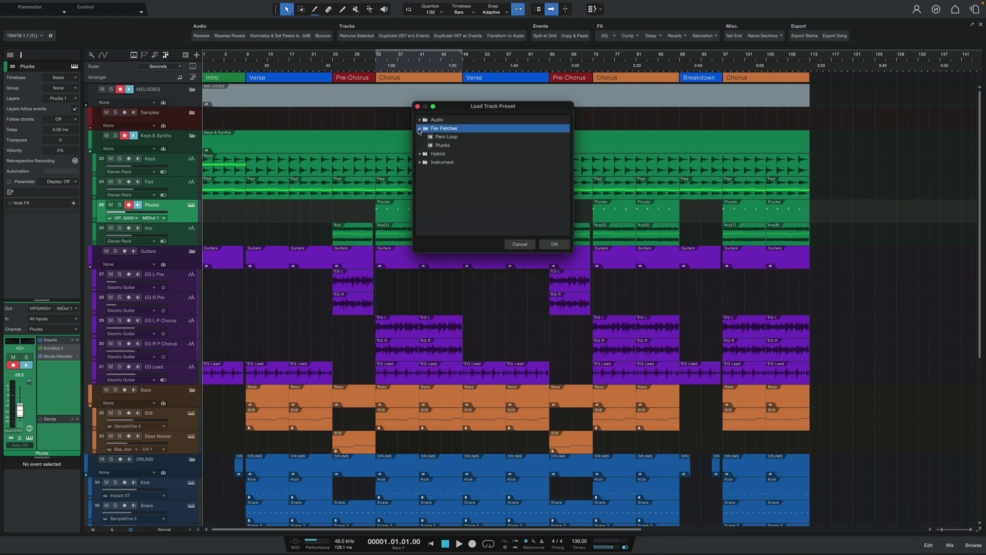
pyautogui.click(443, 145)
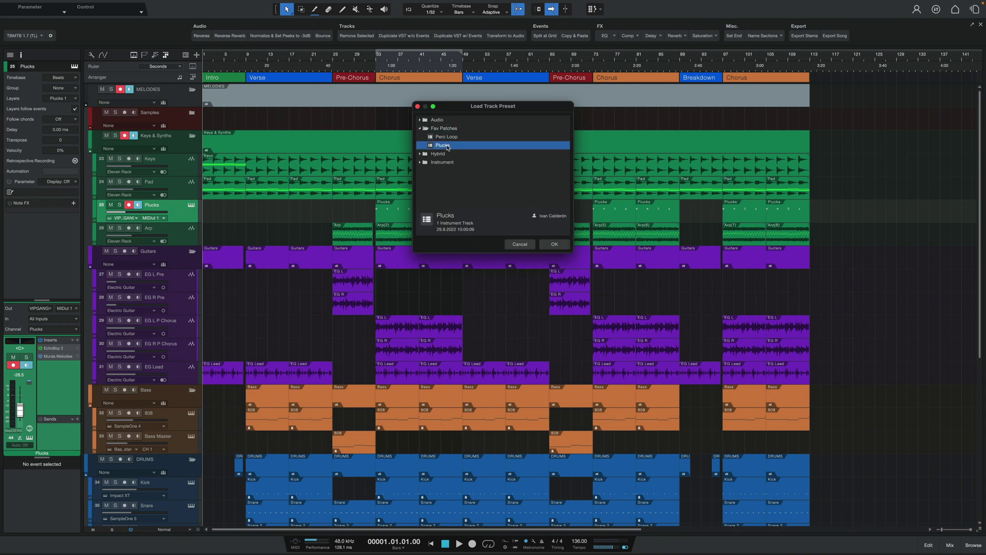
pyautogui.click(554, 244)
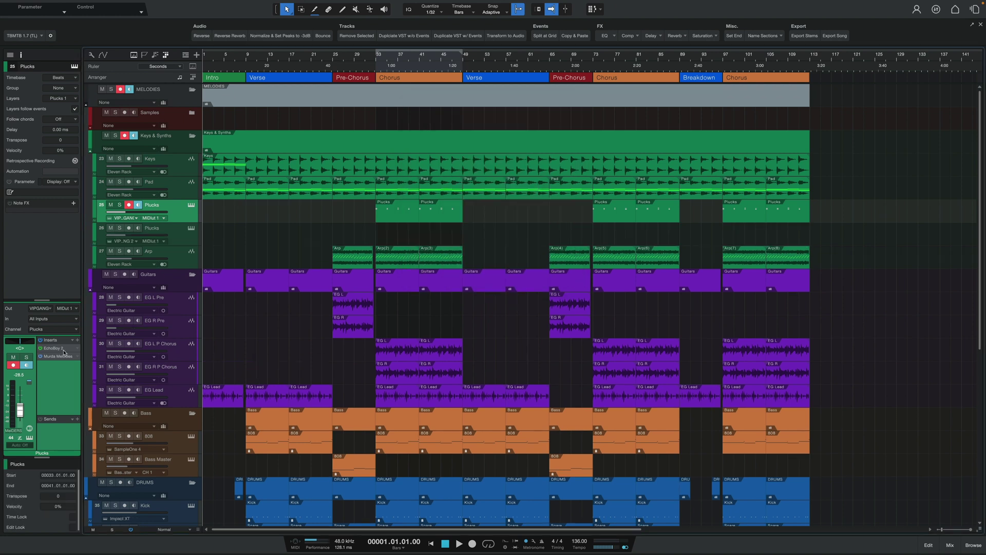
pyautogui.click(179, 237)
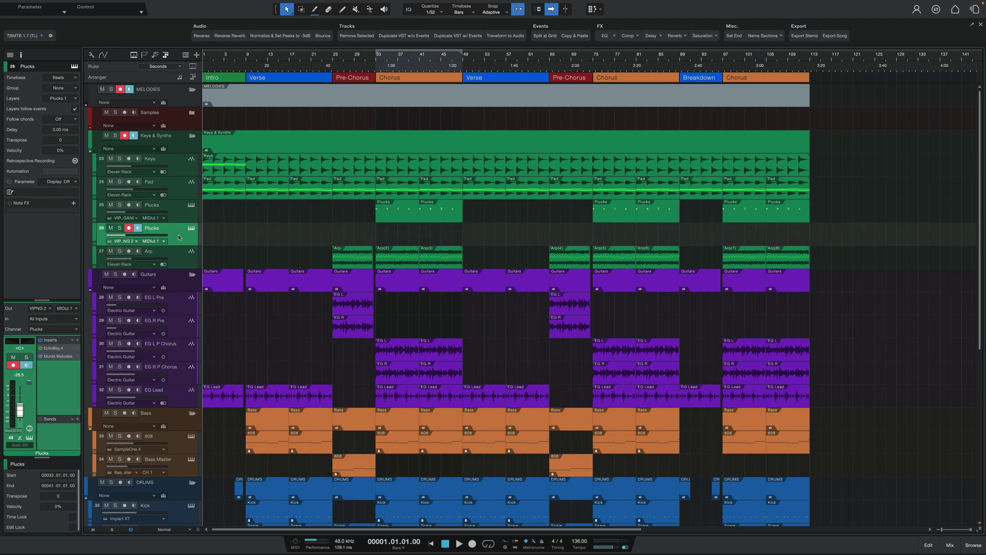
# Delete the duplicate Plucks track, then drag the Plucks preset from Fav Patches into the track list.
pyautogui.press('Delete')
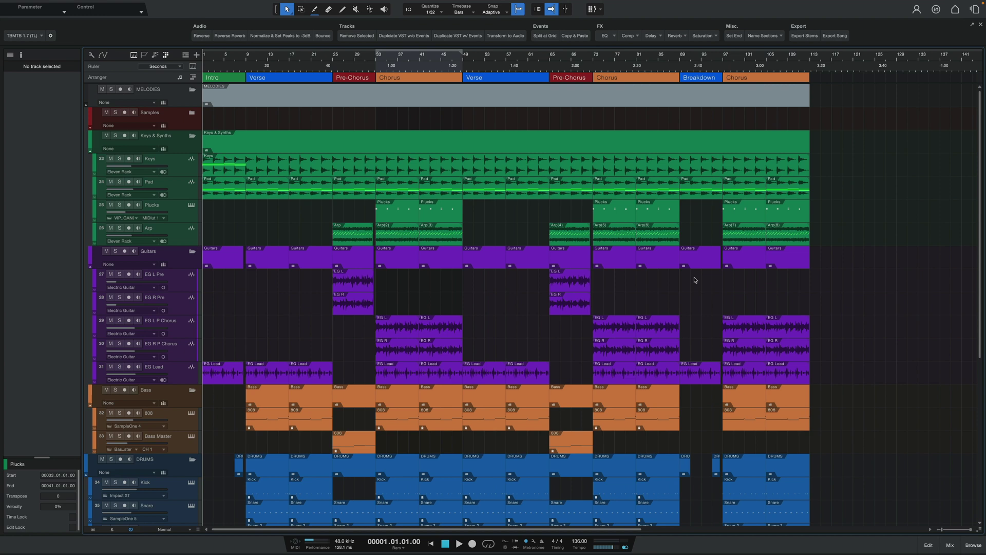
pyautogui.click(974, 545)
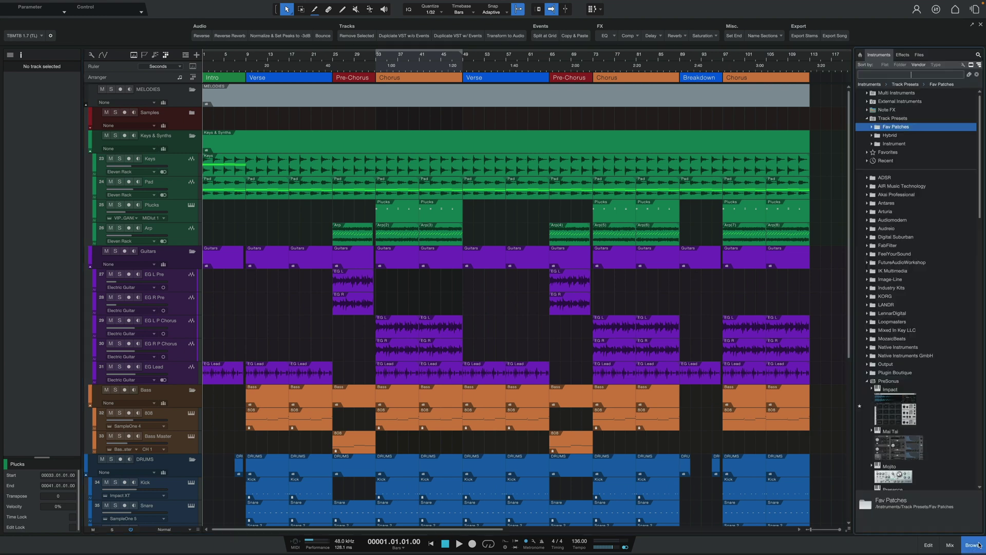
pyautogui.doubleClick(878, 129)
pyautogui.moveTo(894, 135); pyautogui.dragTo(181, 220)
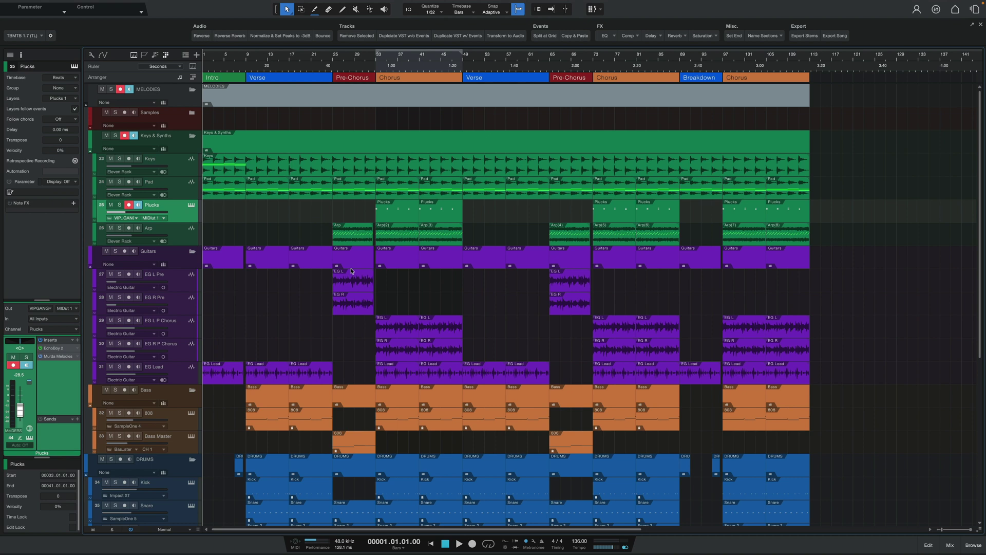
pyautogui.click(30, 429)
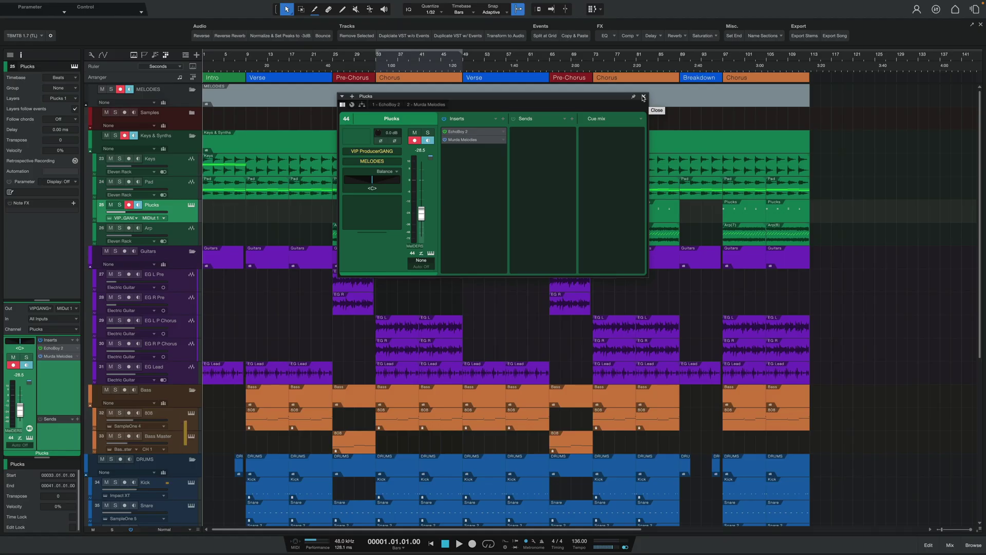
# Switch to the Mix view to show the song's mixer console.
pyautogui.click(949, 548)
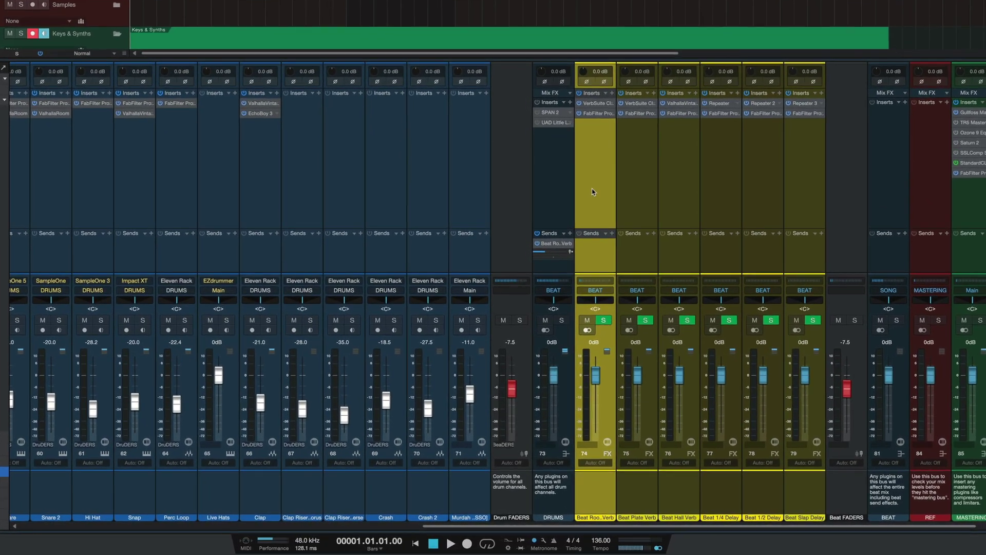
# Flip the mixer faders so they control each channel's Beat Room Verb send level.
pyautogui.rightClick(592, 192)
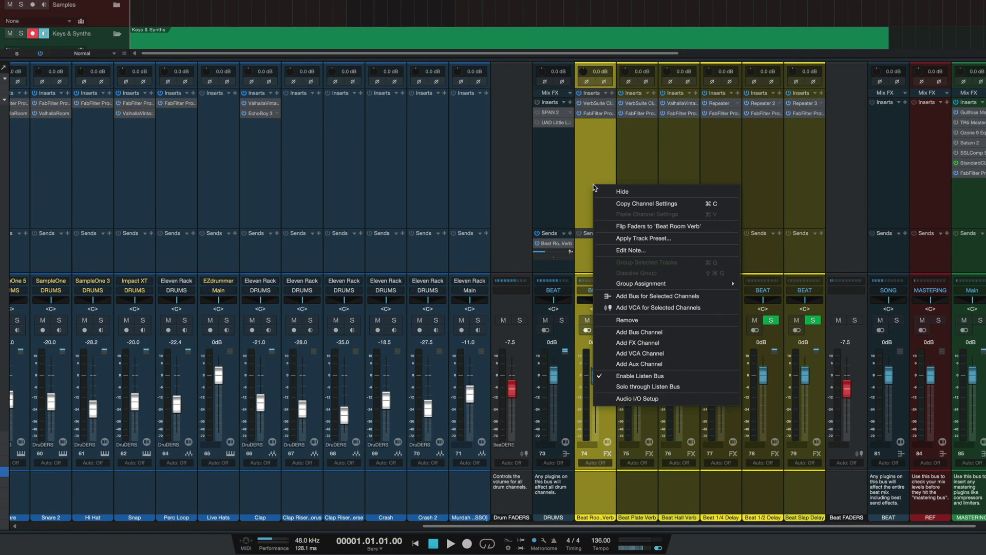
pyautogui.click(675, 227)
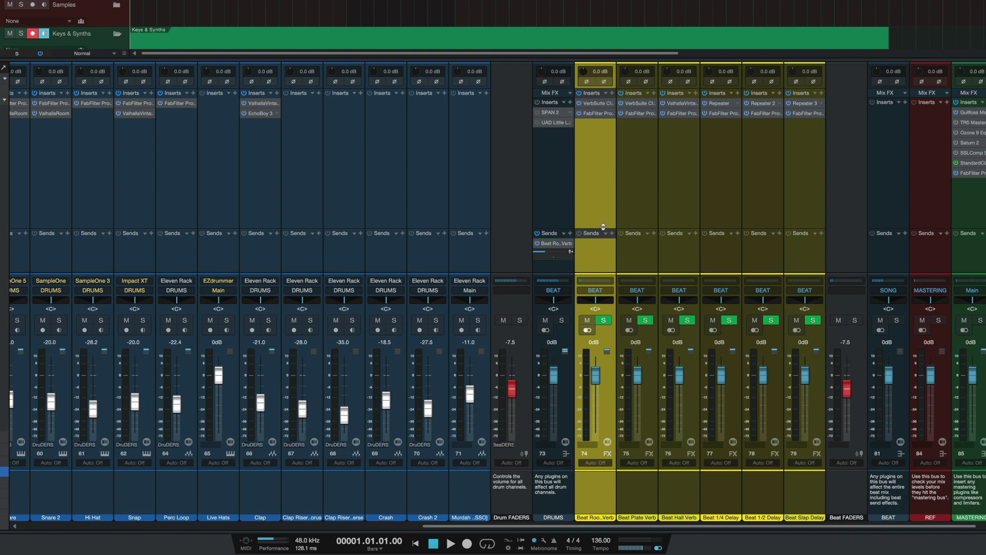
pyautogui.click(570, 245)
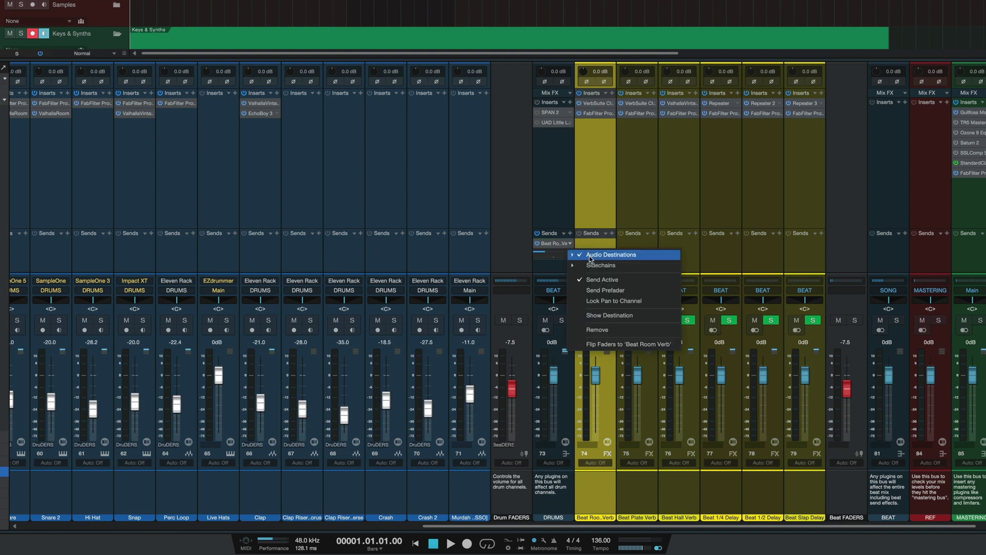
pyautogui.click(597, 344)
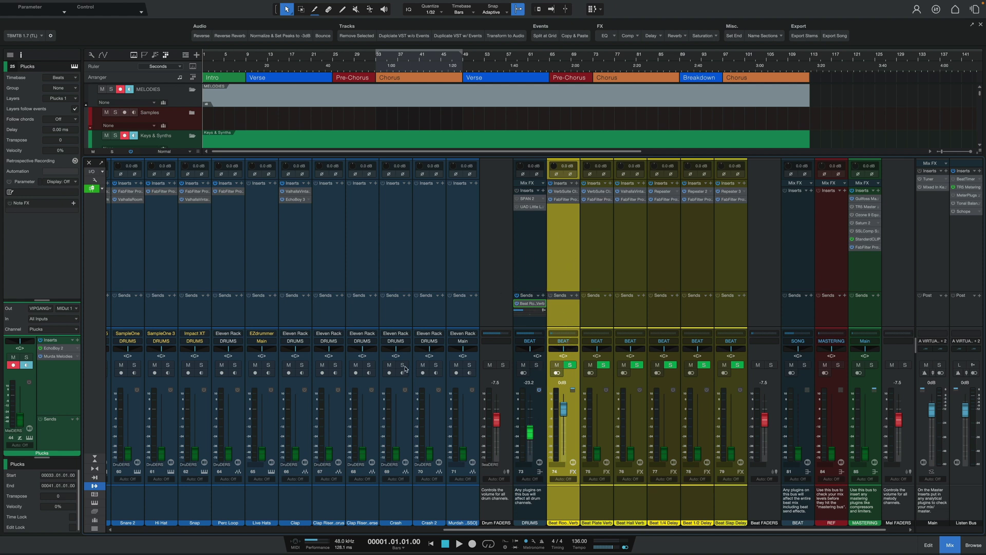
# Lower the EG Lead Beat Room Verb send to -12.8 dB and check the DRUMS send level.
pyautogui.hscroll(-6, 405, 369)
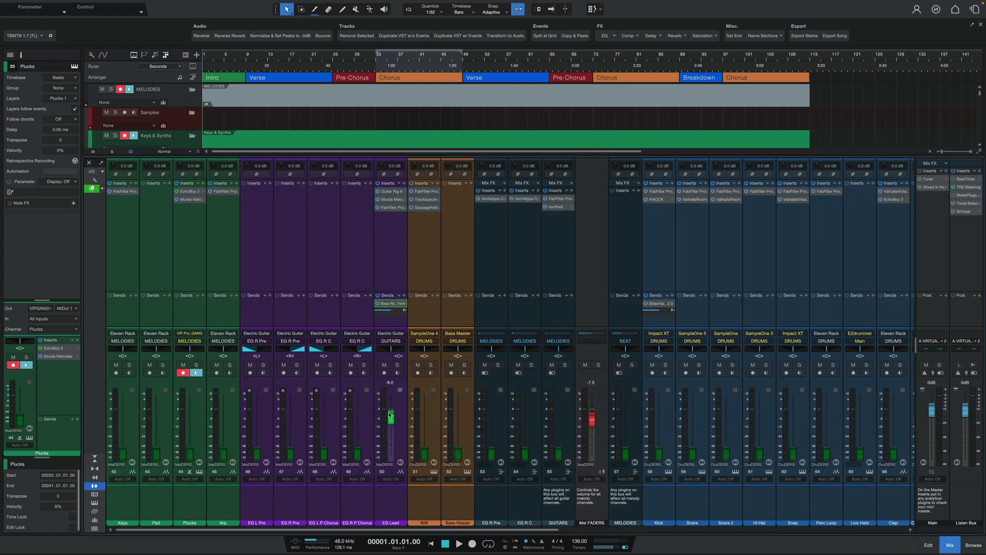
pyautogui.moveTo(390, 422); pyautogui.dragTo(390, 444)
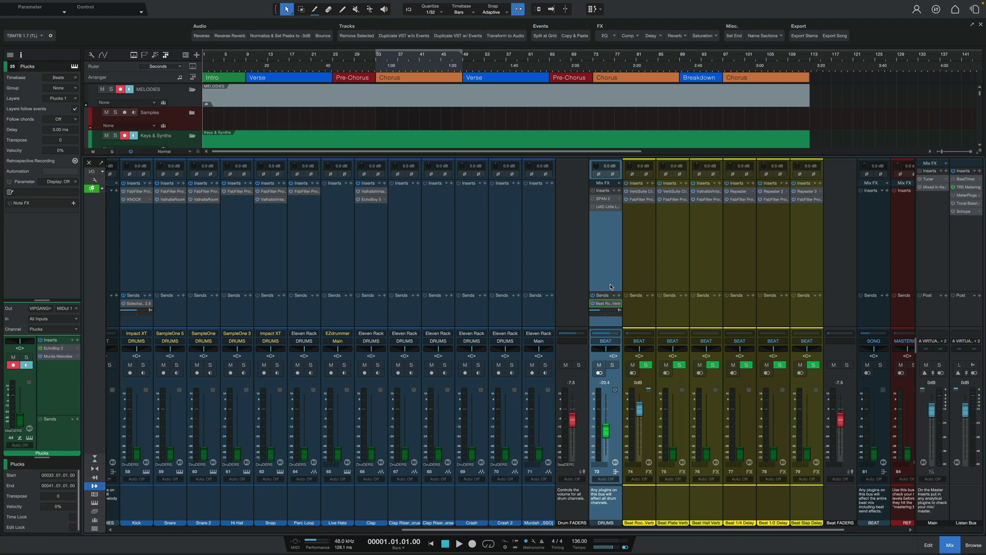
pyautogui.click(613, 311)
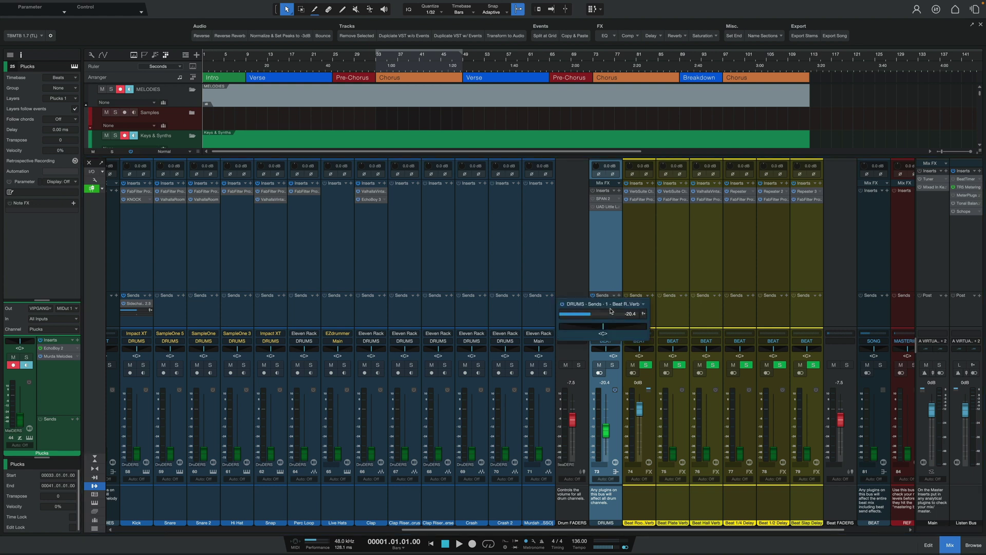
pyautogui.hscroll(-8, 392, 269)
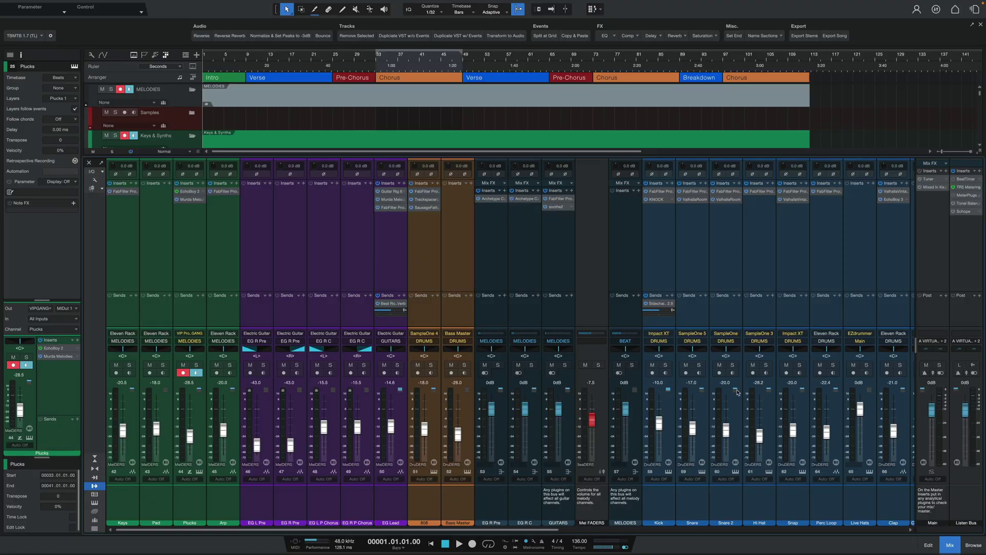
# Flip faders to Beat Room Verb, set the EG Lead send to -25.7 dB, then flip back.
pyautogui.click(404, 304)
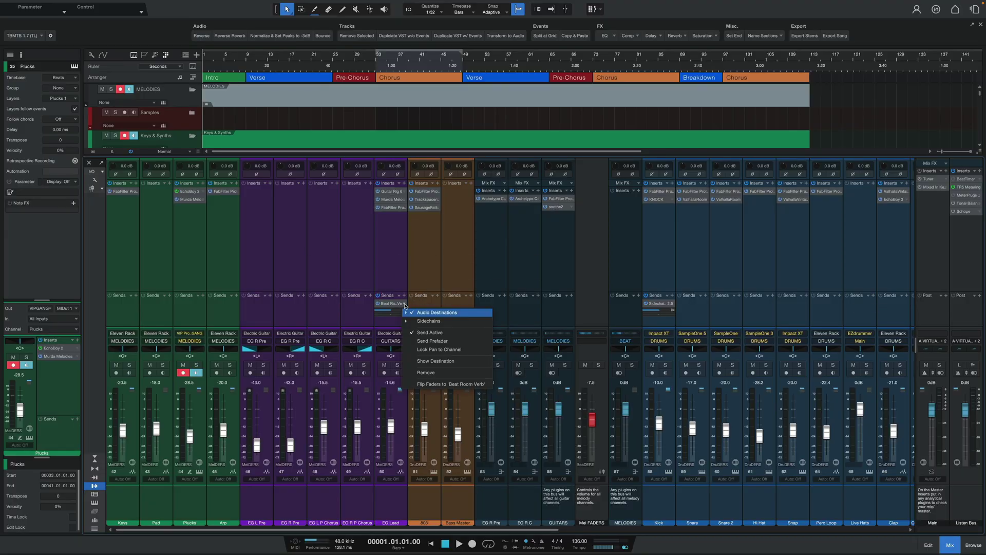
pyautogui.click(440, 385)
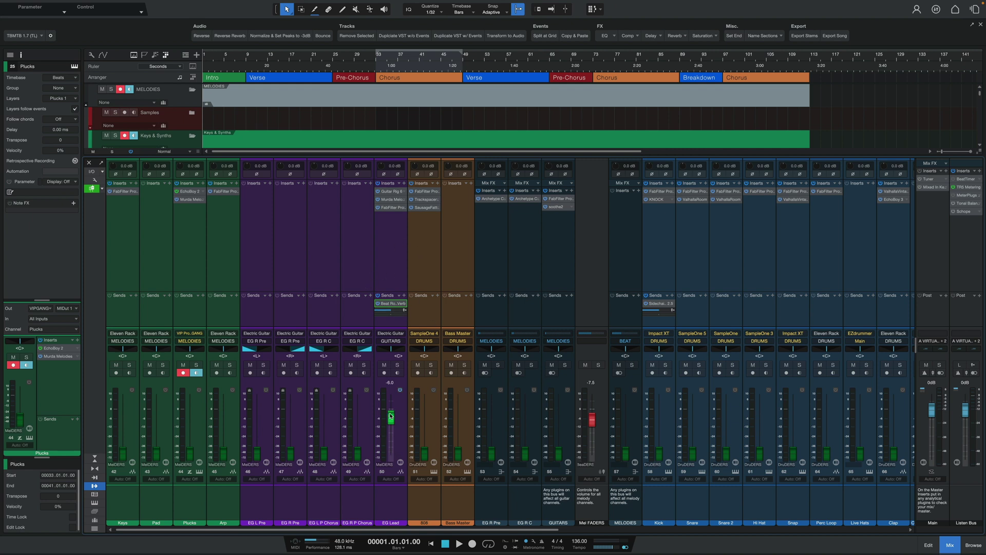
pyautogui.click(392, 434)
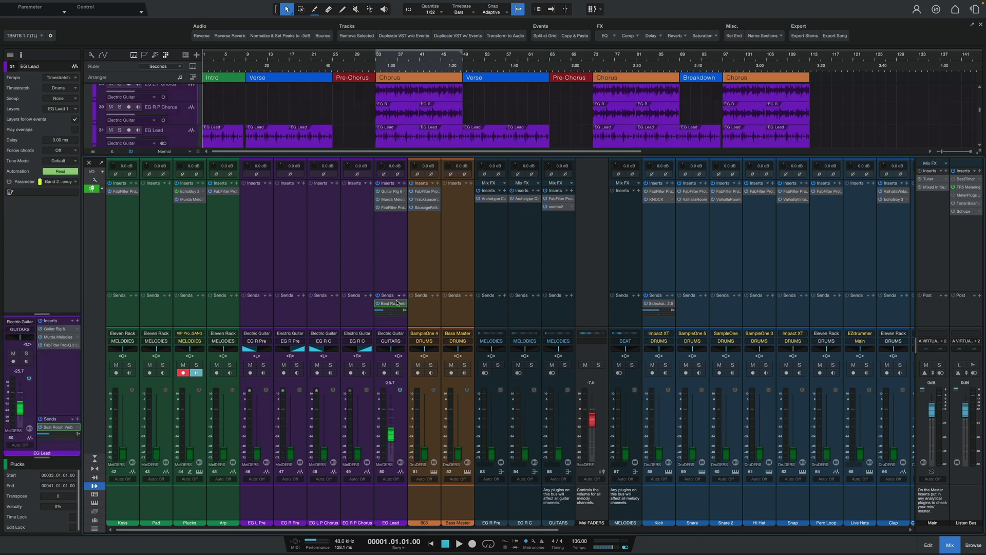
pyautogui.click(389, 312)
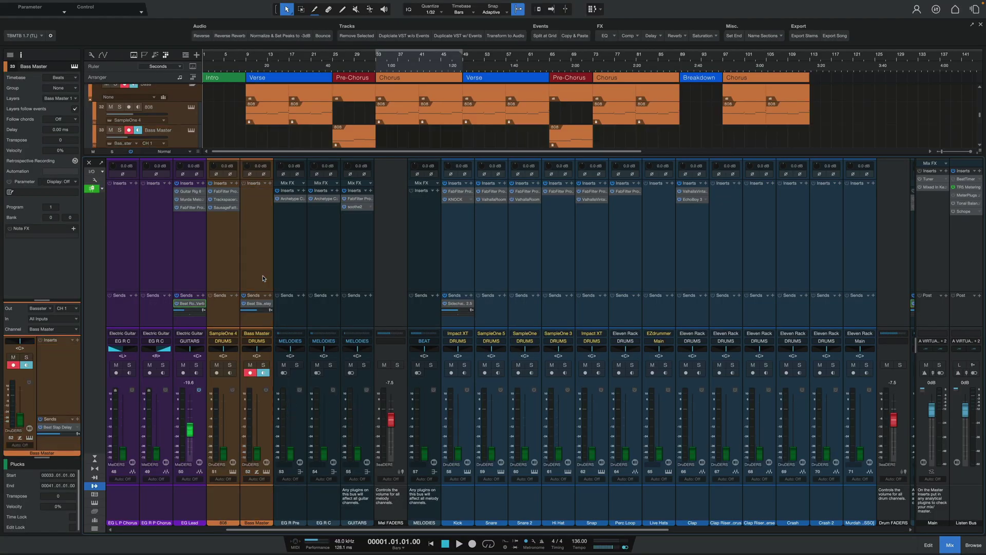
# Return faders to channel volumes, then flip them to the 808 Trackspacer 2.5 sidechain sends.
pyautogui.hotkey('ctrl', 'z')
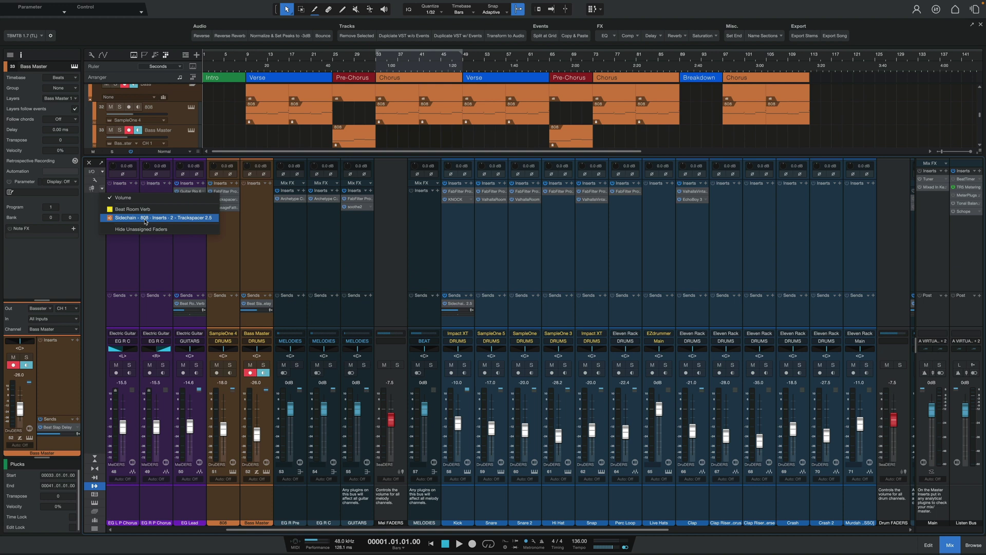
pyautogui.click(146, 219)
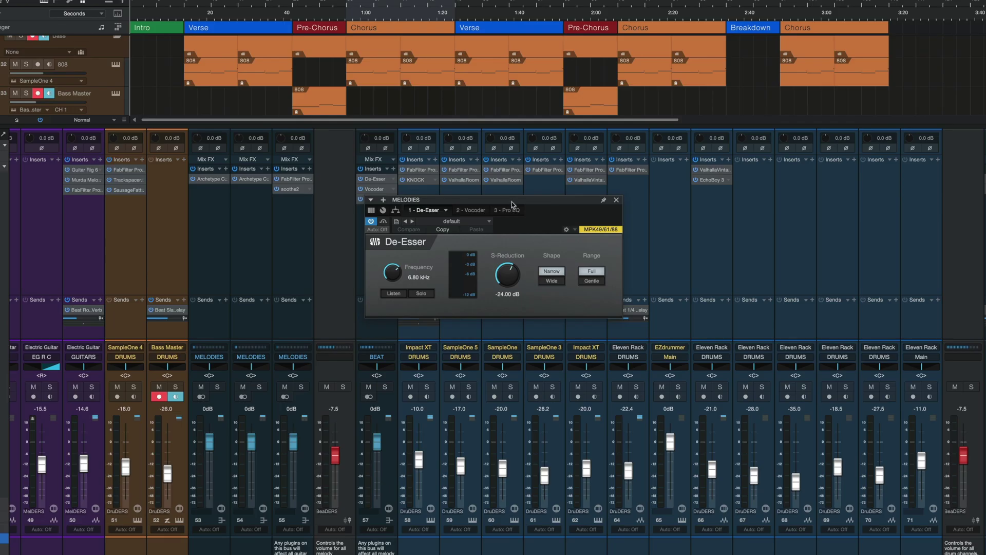
# View the Vocoder and Pro EQ effects on the MELODIES bus.
pyautogui.click(475, 211)
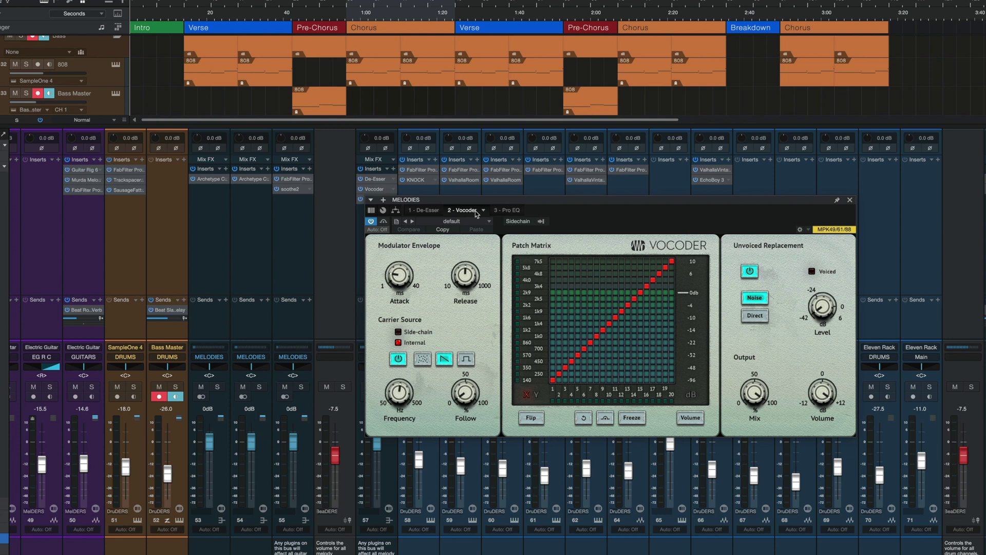
pyautogui.click(507, 210)
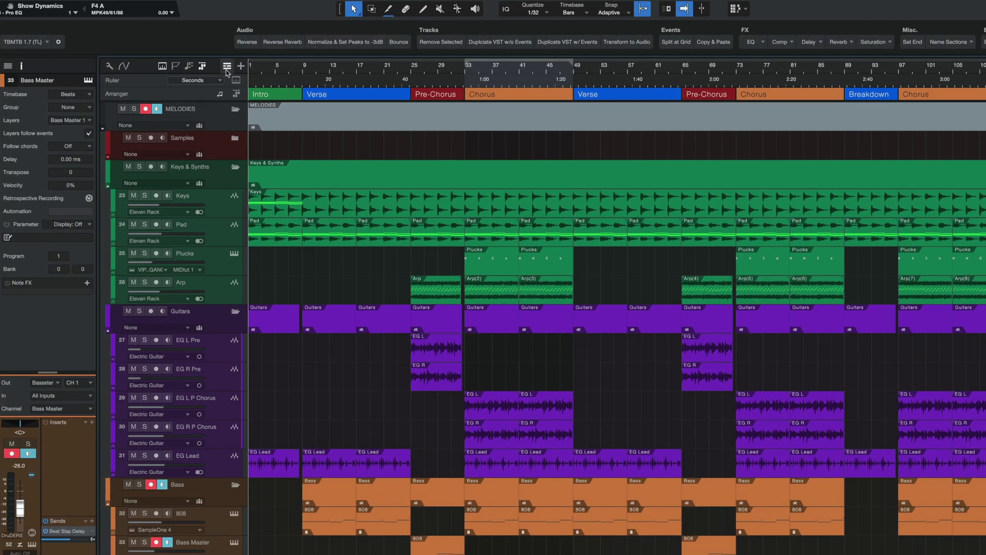
# Add a Video global track beneath the Arranger track.
pyautogui.click(226, 67)
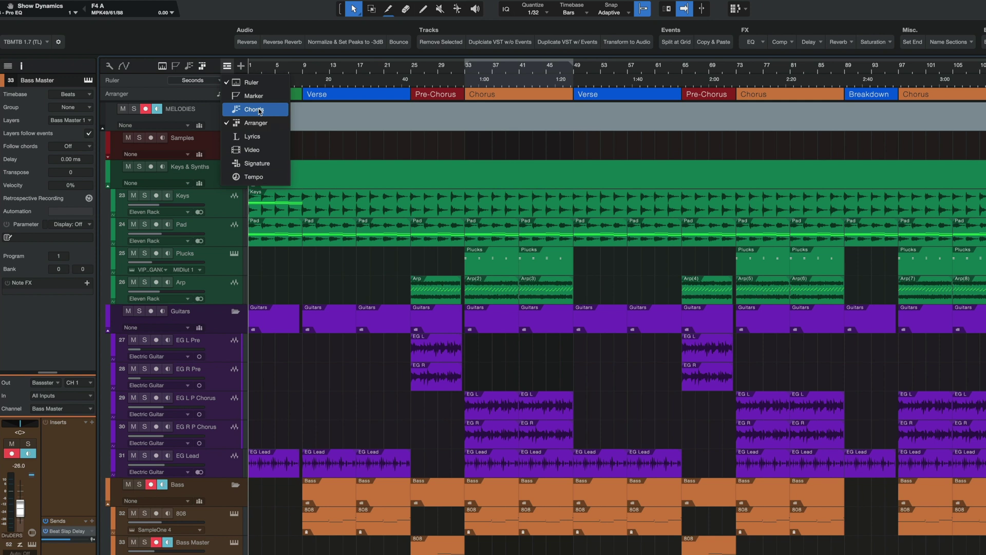
pyautogui.click(252, 150)
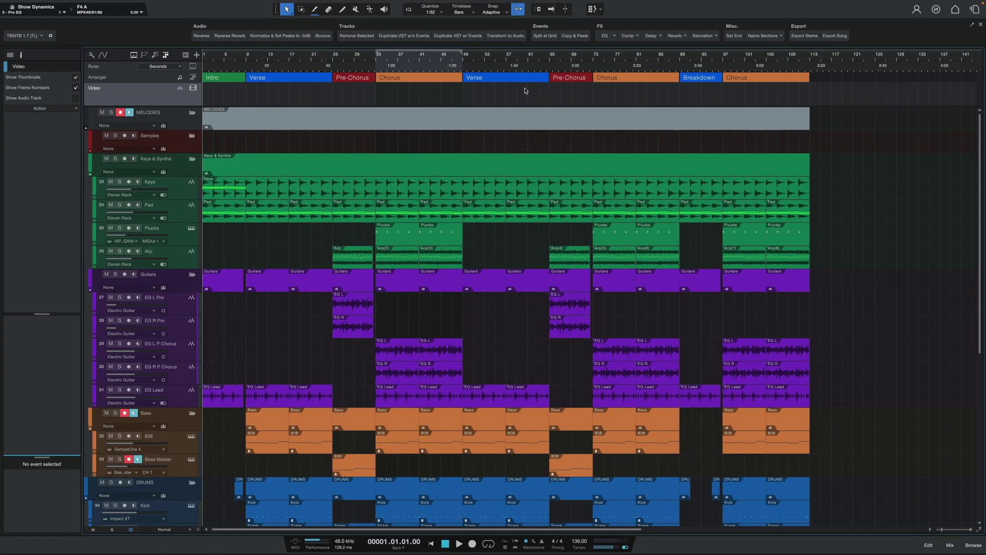
# Drag the recorded .mov file from the desktop onto the Video track.
pyautogui.hotkey('ctrl', 'Left')
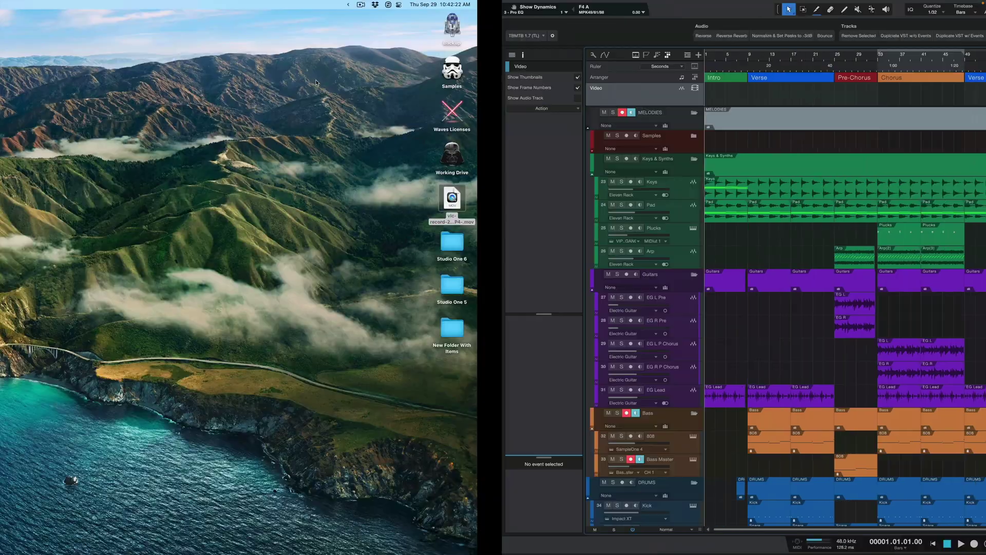
pyautogui.hotkey('ctrl', 'Right')
pyautogui.moveTo(877, 187); pyautogui.dragTo(313, 92)
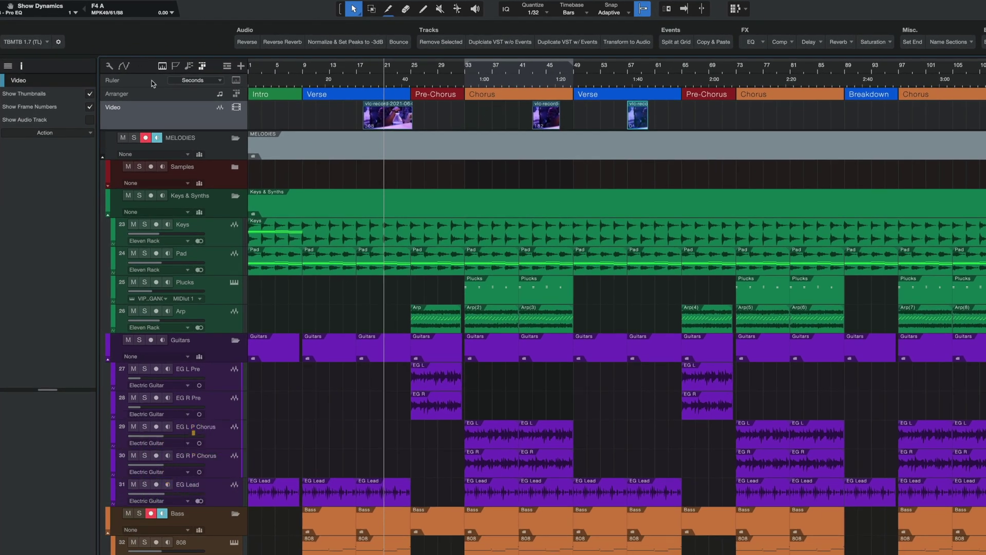
# Add a Lyrics global track and show its lyrics display with the lyric 'Test'.
pyautogui.click(227, 67)
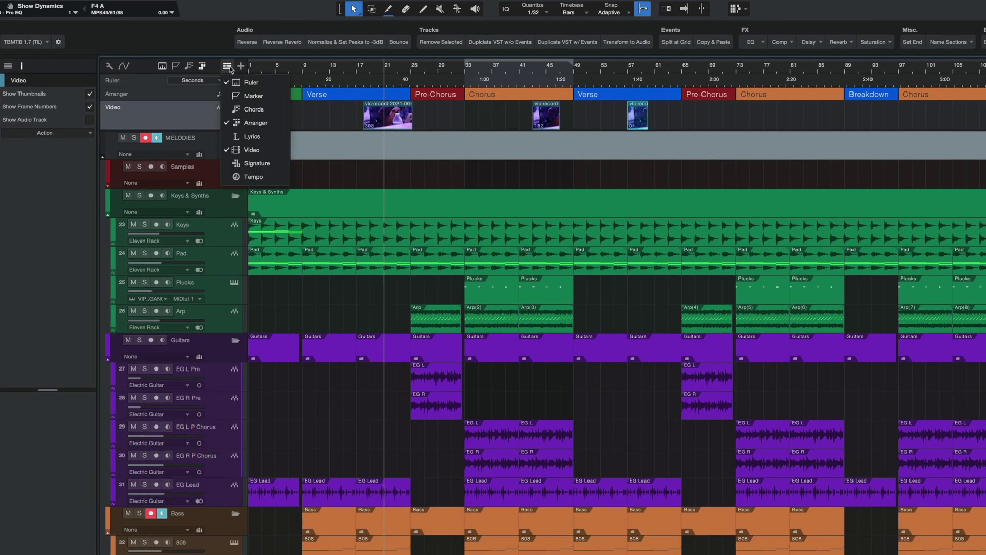
pyautogui.click(250, 137)
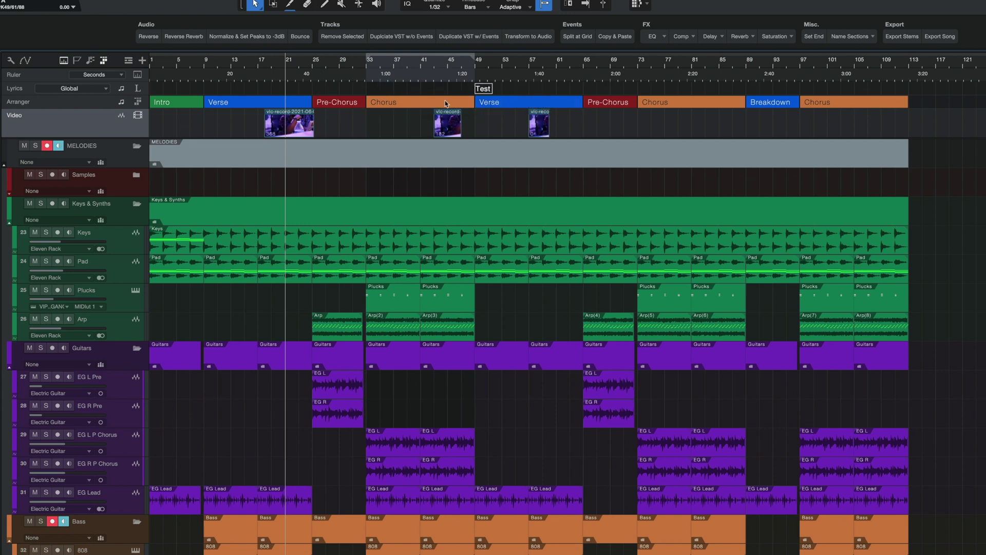
pyautogui.click(138, 89)
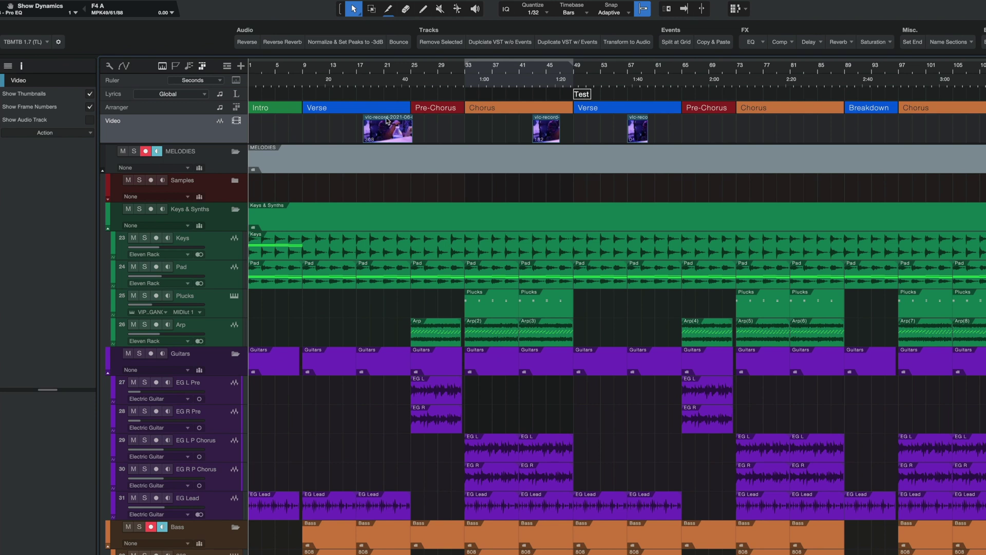
pyautogui.click(70, 3)
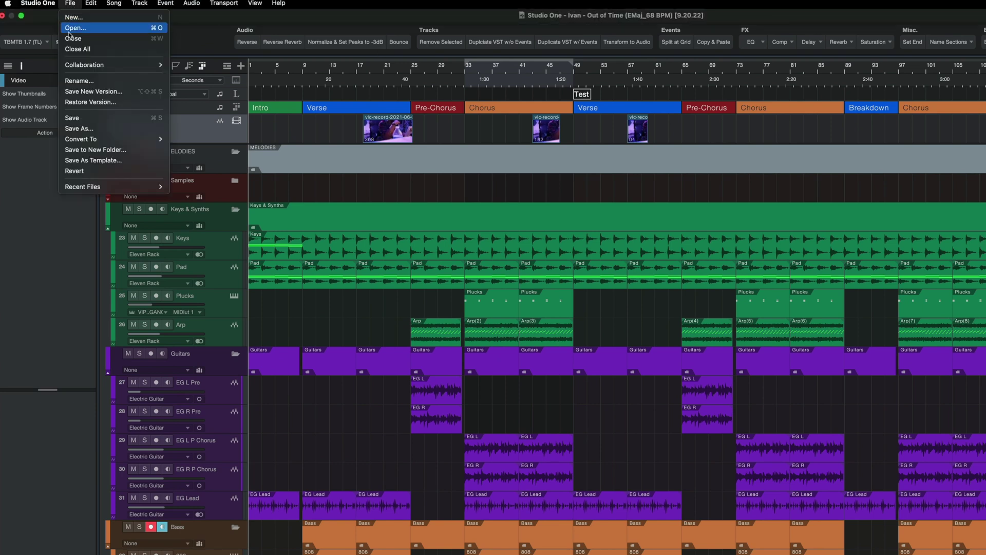
# Agree to share the song folder and select the Out of Time Beat workspace on PreSonus Sphere.
pyautogui.moveTo(73, 67)
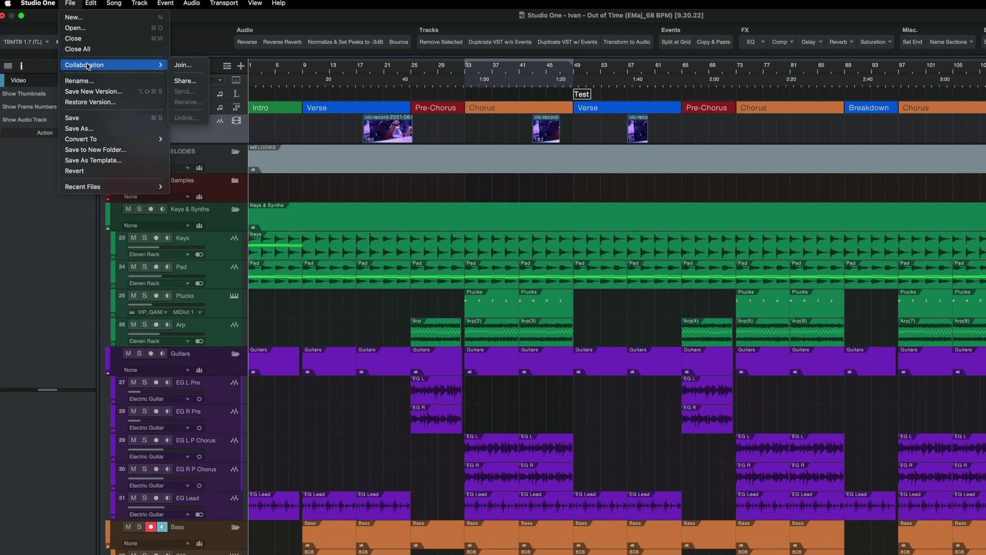
pyautogui.click(184, 81)
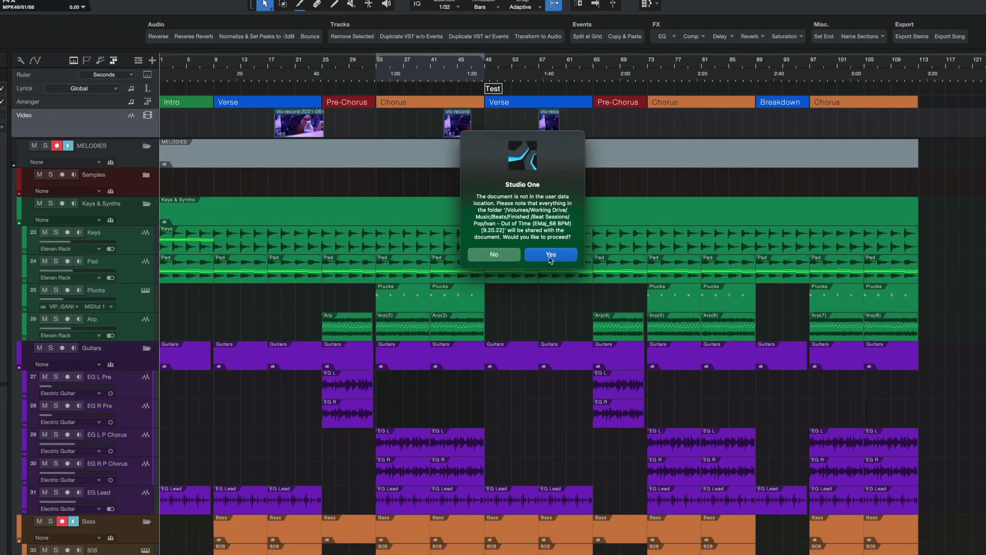
pyautogui.click(550, 255)
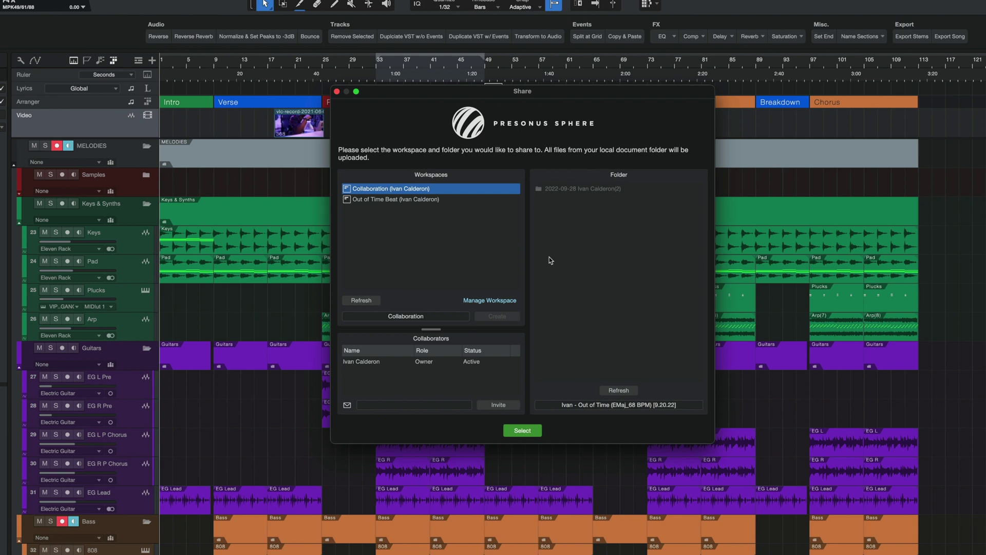
pyautogui.click(395, 199)
pyautogui.click(411, 404)
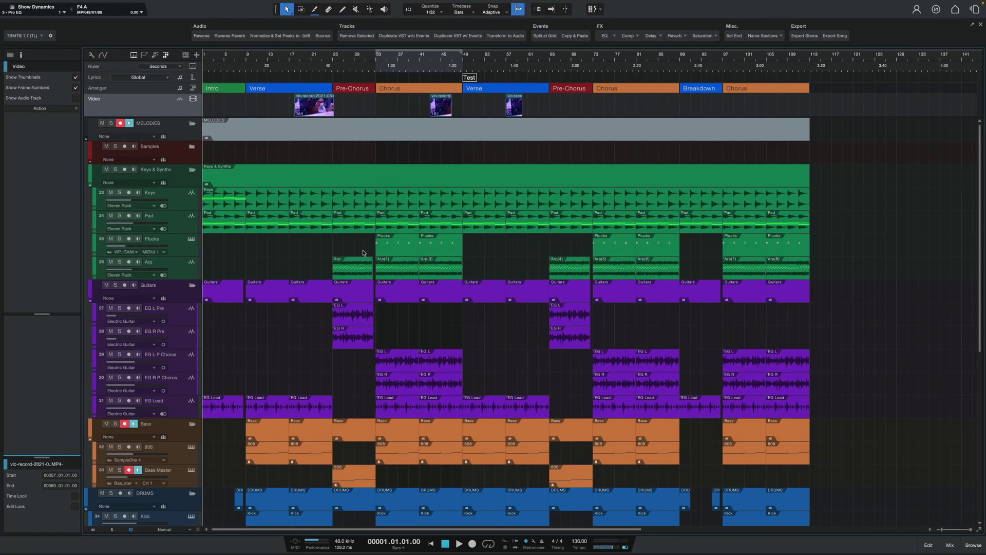
# Reveal the menu bar and open the File menu to look for collaboration commands.
pyautogui.moveTo(222, 3)
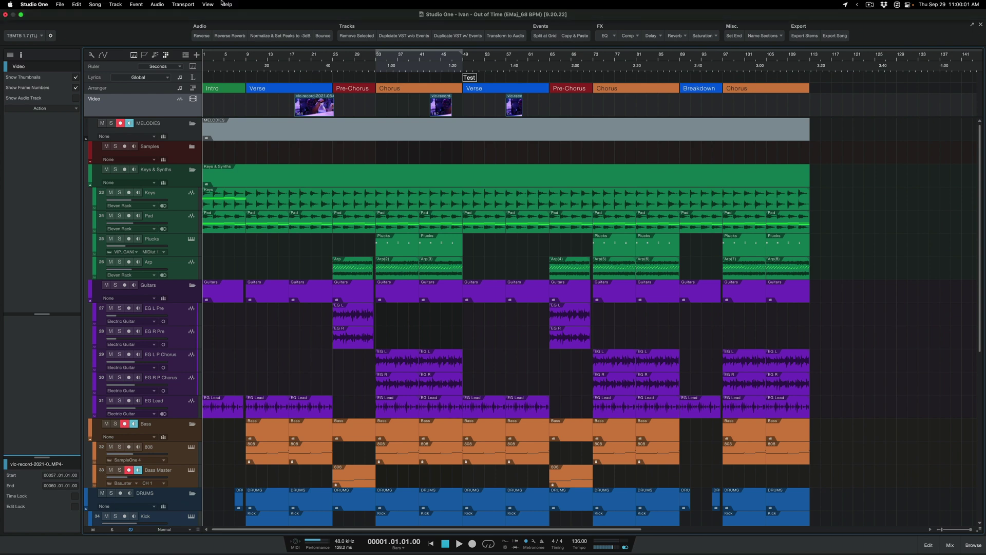
pyautogui.click(62, 5)
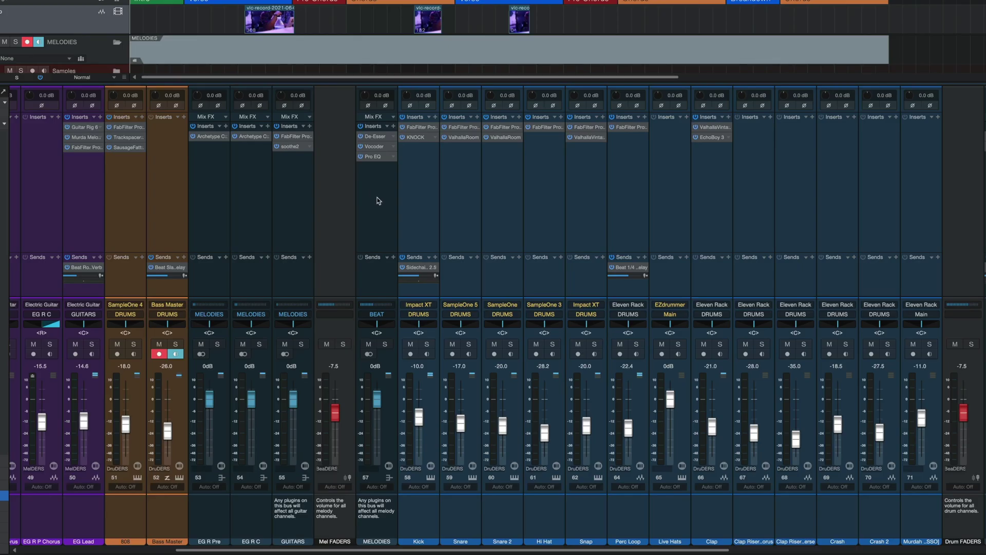
# Check the Kick sidechain send, then switch the EG R C panner from Dual to Binaural mode.
pyautogui.click(414, 278)
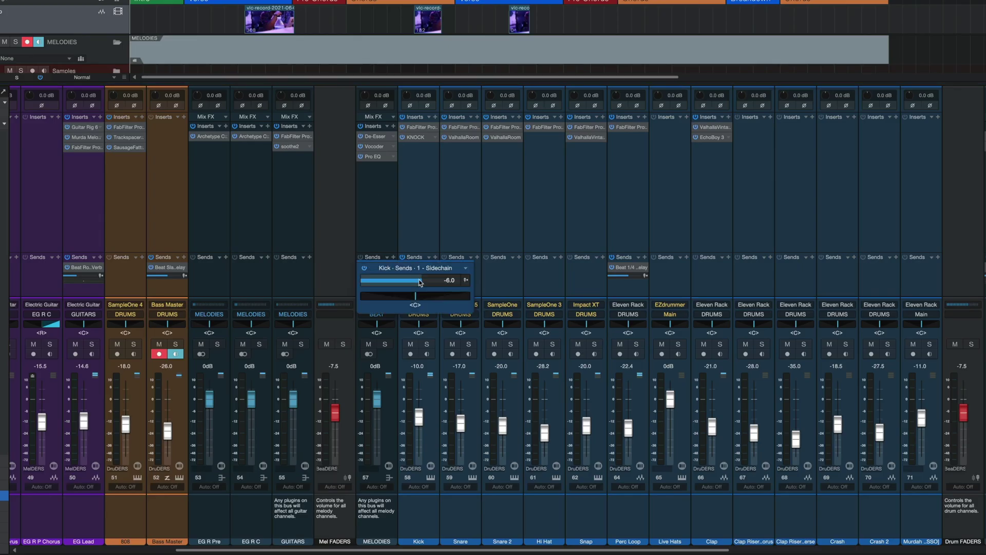
pyautogui.click(254, 328)
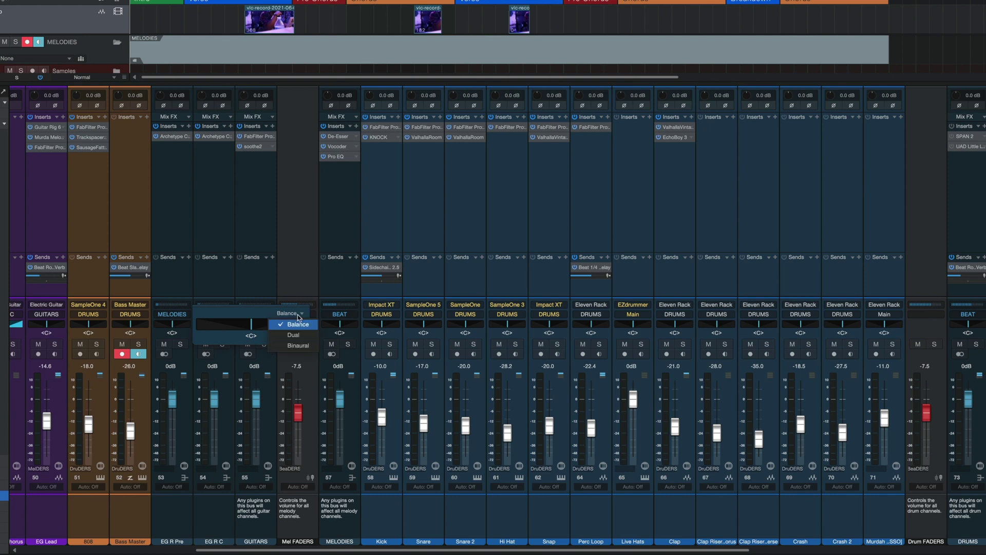
pyautogui.click(293, 335)
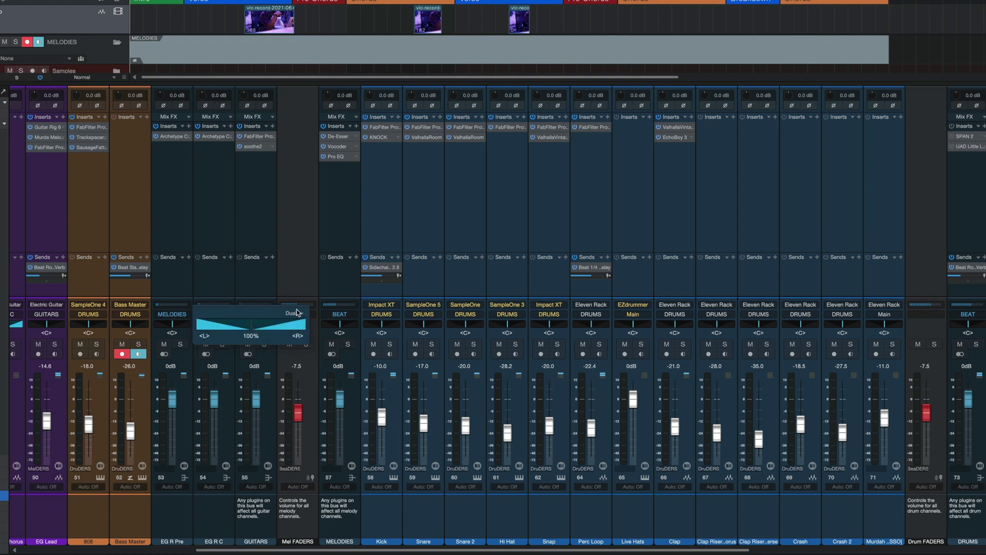
pyautogui.click(298, 345)
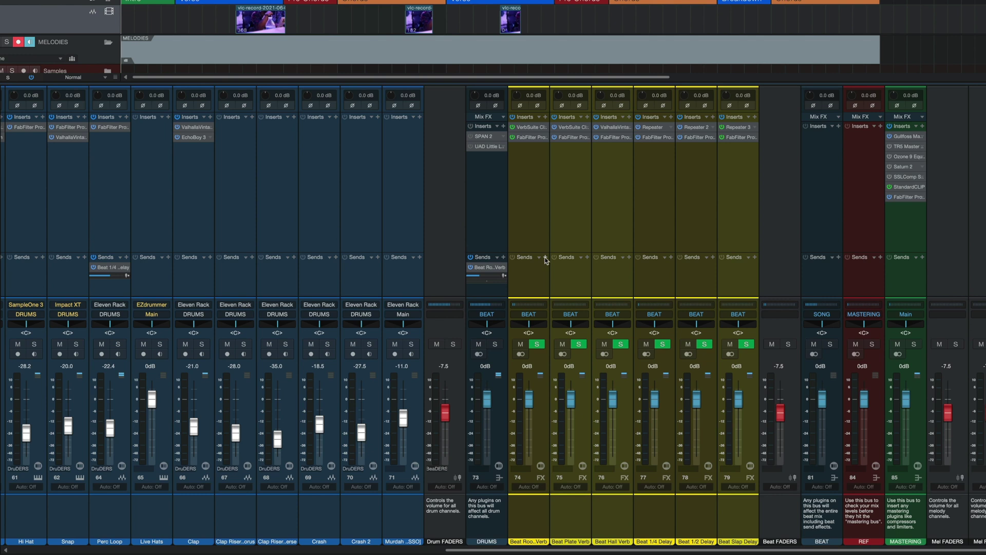
# Browse Audio Destinations for a new beat reverb send, then dismiss the list without adding one.
pyautogui.click(545, 257)
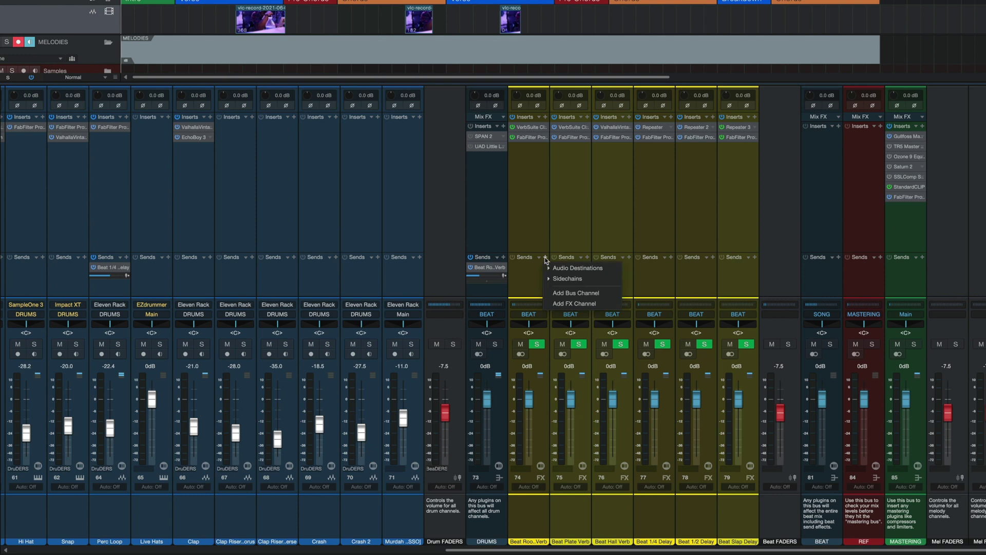
pyautogui.click(559, 268)
pyautogui.click(524, 321)
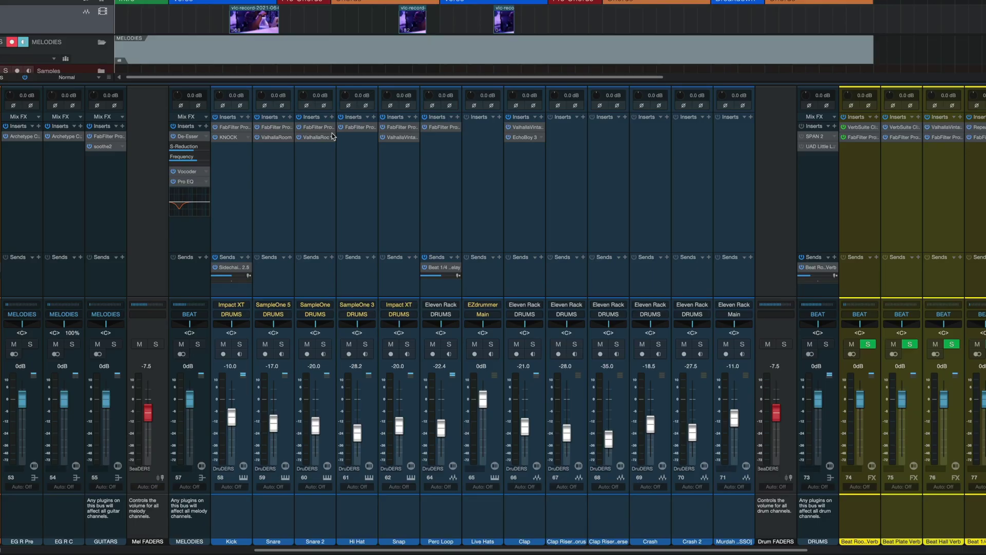
# Expand Snare 2's ValhallaRoom insert and bring up its micro edit parameter setup window.
pyautogui.click(332, 141)
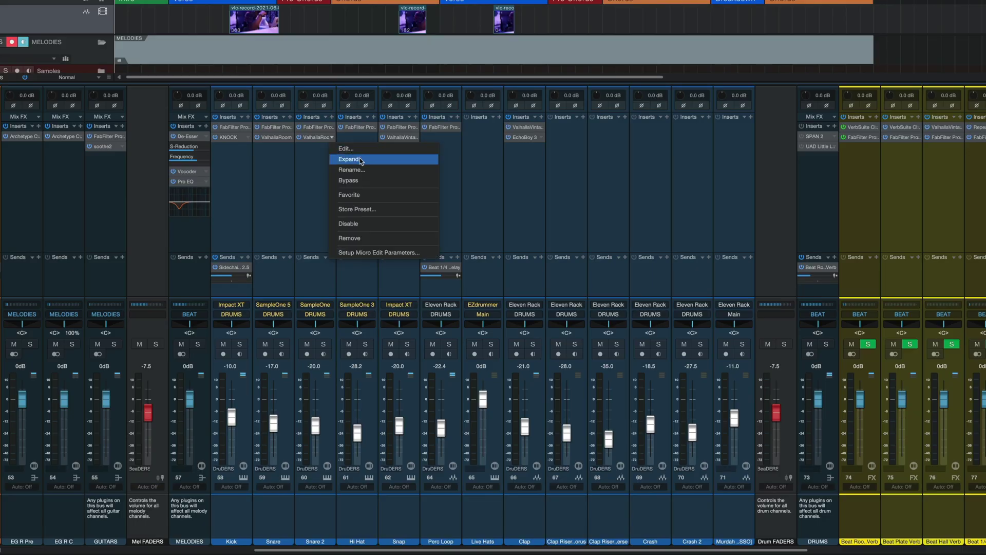
pyautogui.click(356, 153)
pyautogui.click(331, 140)
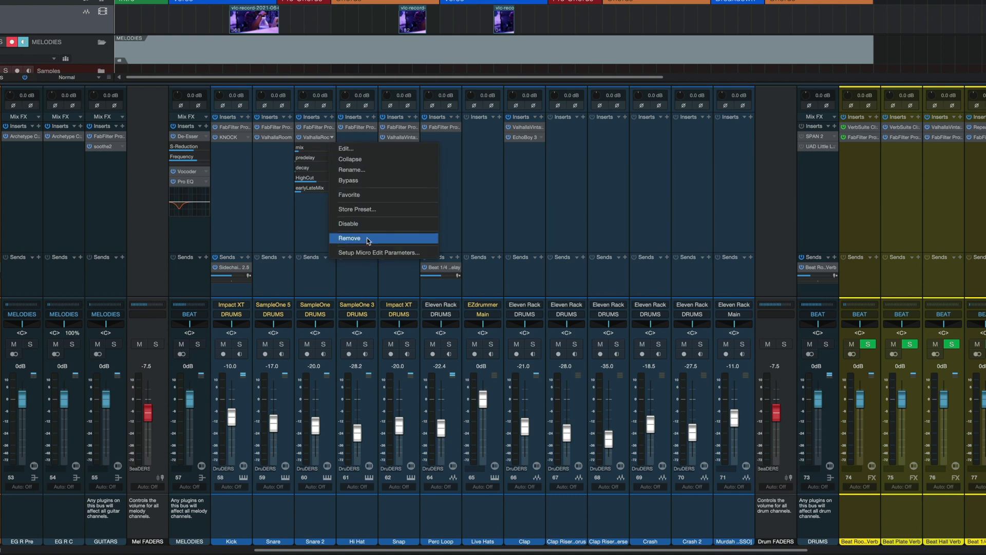
pyautogui.click(363, 254)
pyautogui.moveTo(434, 32); pyautogui.dragTo(565, 61)
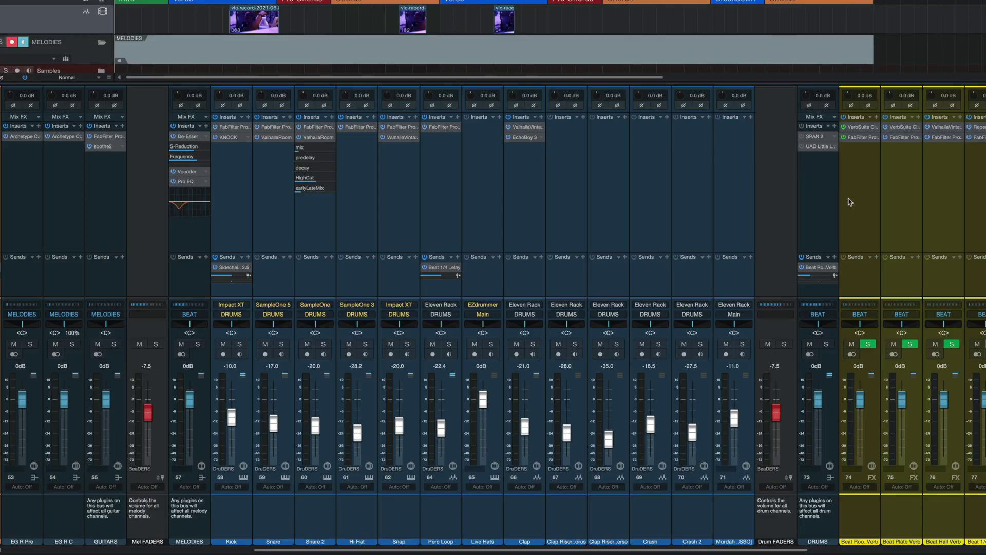
# Paste the Beat Room Verb channel's settings onto the clap riser channel through channel 71.
pyautogui.hscroll(3, 699, 233)
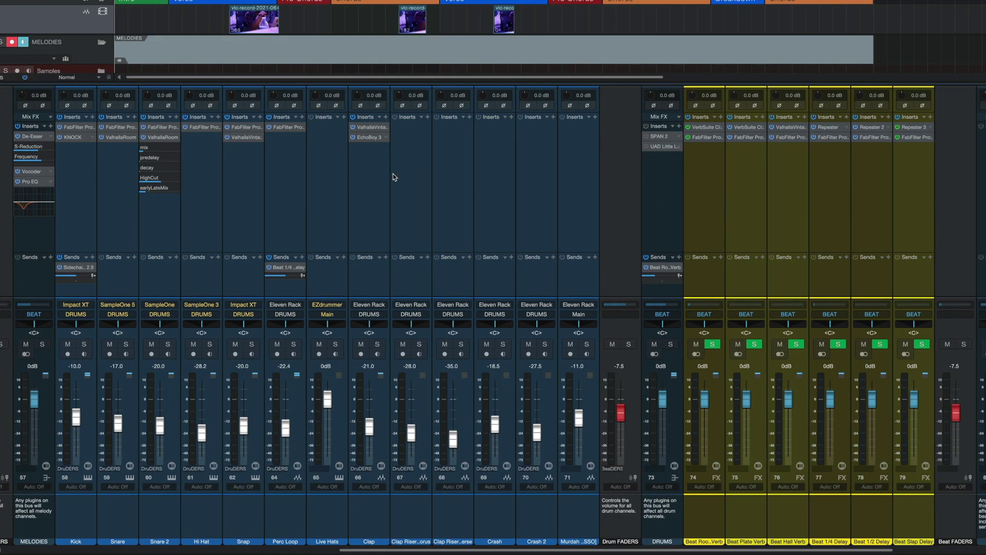
pyautogui.click(713, 192)
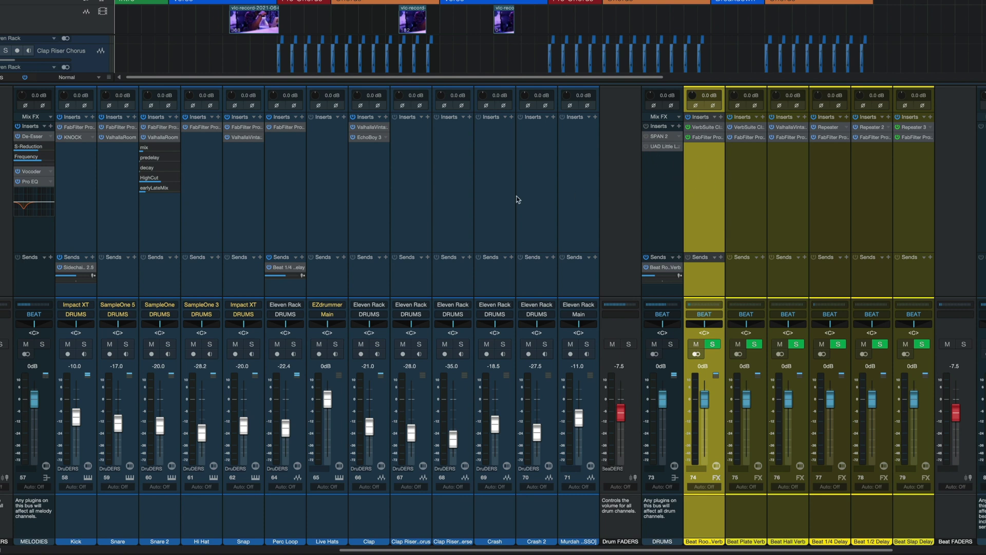
pyautogui.click(415, 193)
pyautogui.keyDown('shift'); pyautogui.click(583, 177); pyautogui.keyUp('shift')
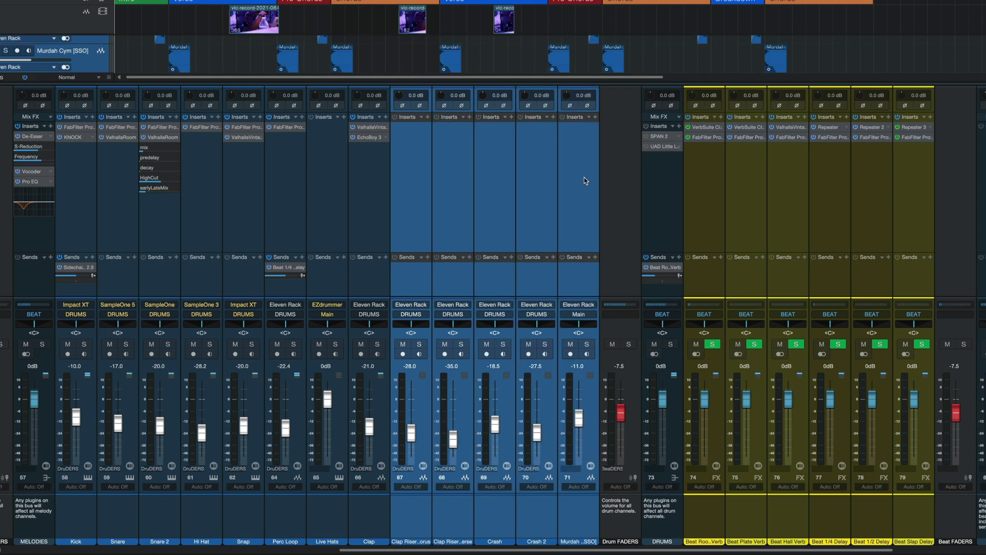
pyautogui.hotkey('ctrl', 'v')
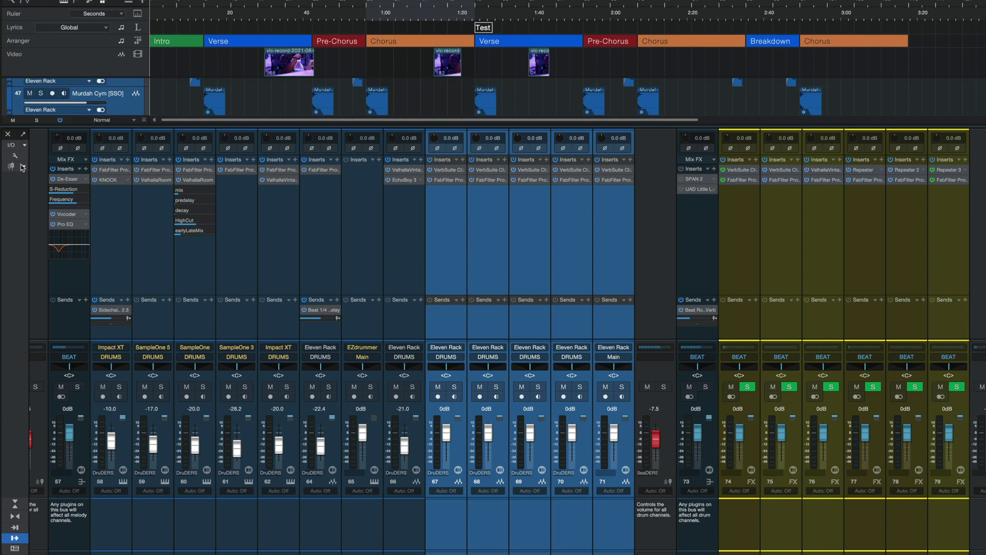
# Enable channel icons in the console options and pick an icon for the Clap Riser channel.
pyautogui.click(12, 157)
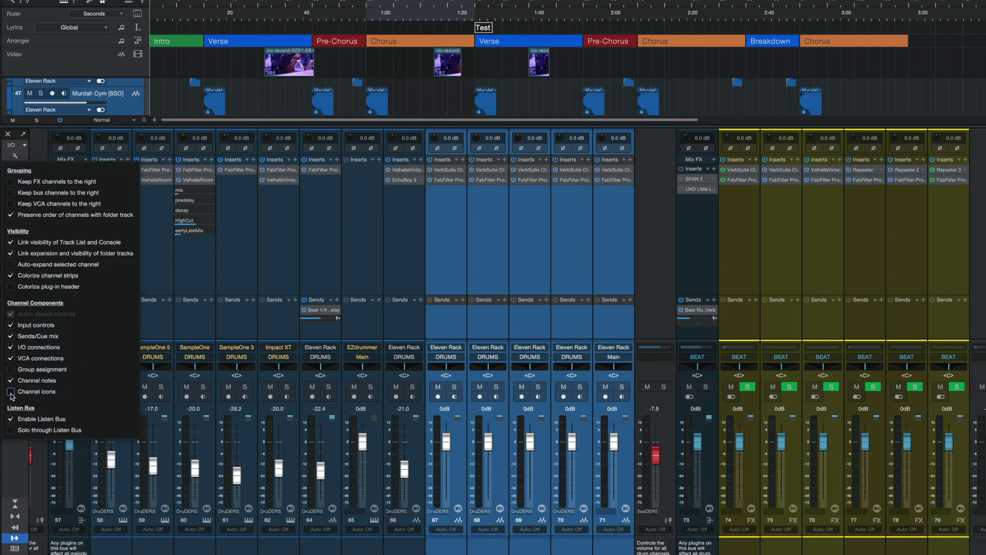
pyautogui.click(381, 251)
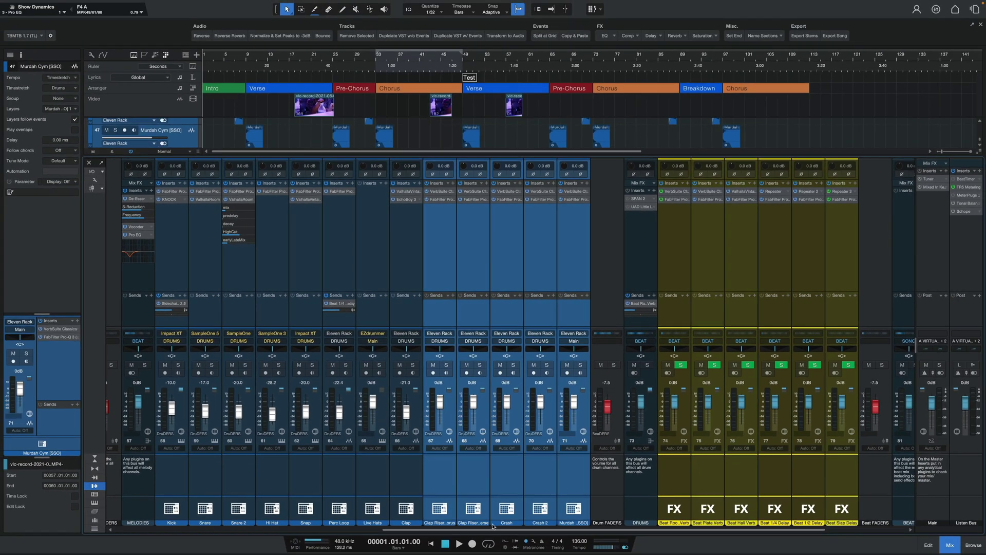
pyautogui.click(443, 506)
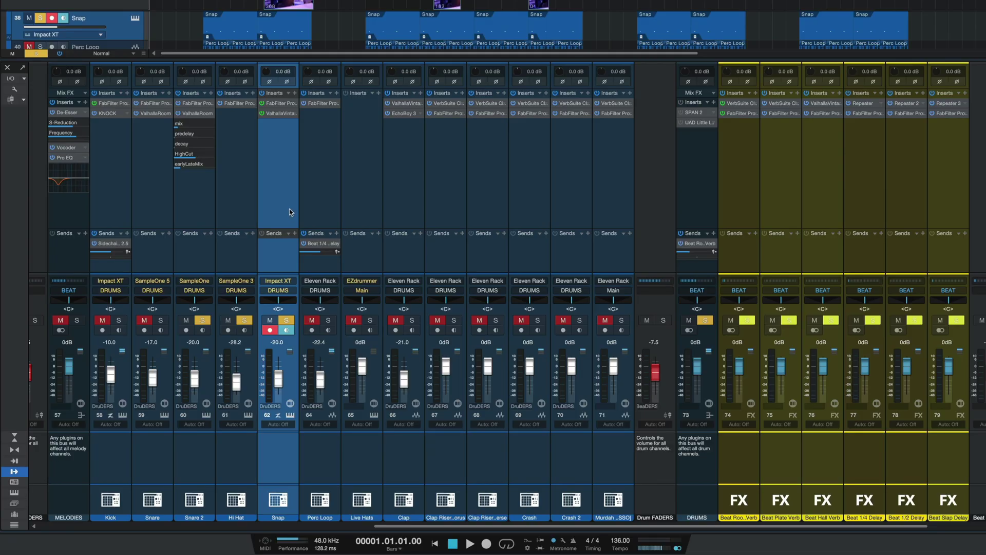
pyautogui.click(15, 525)
# Show only the soloed channels in the mixer's channel list.
pyautogui.click(113, 512)
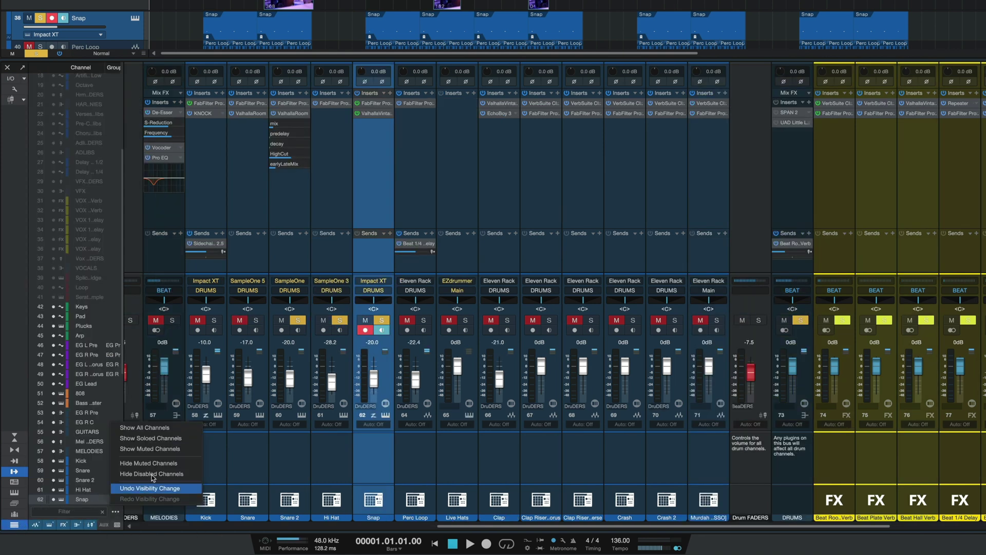
pyautogui.click(154, 438)
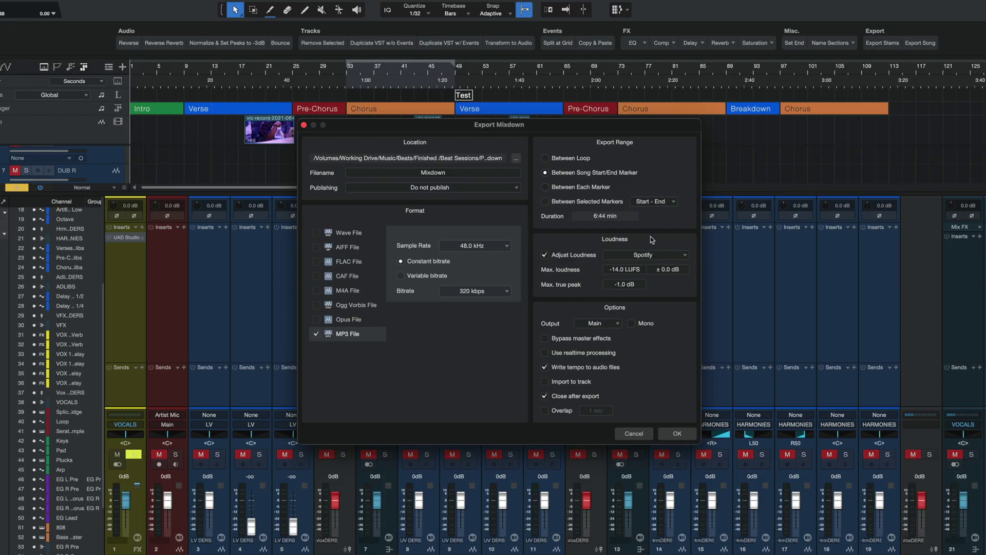
pyautogui.click(652, 255)
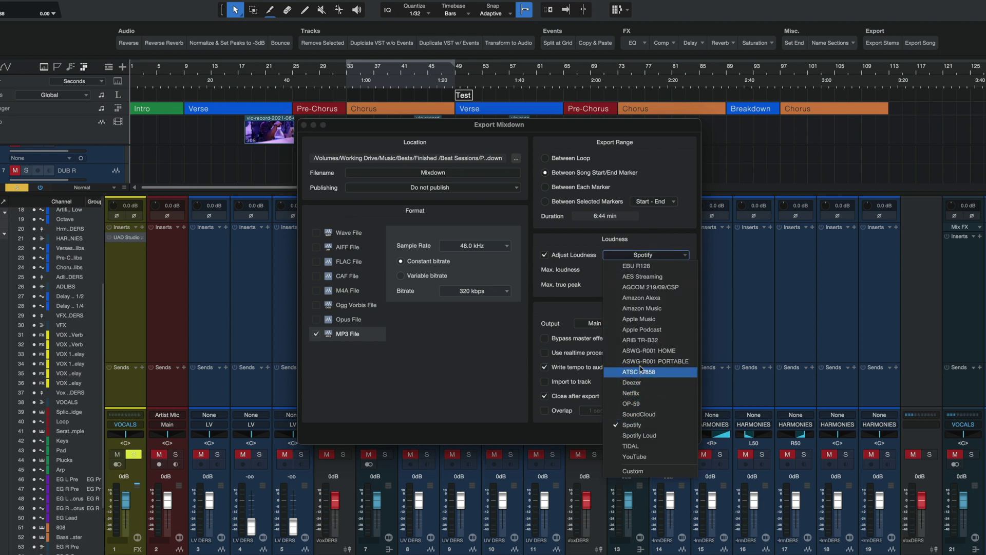
pyautogui.click(592, 290)
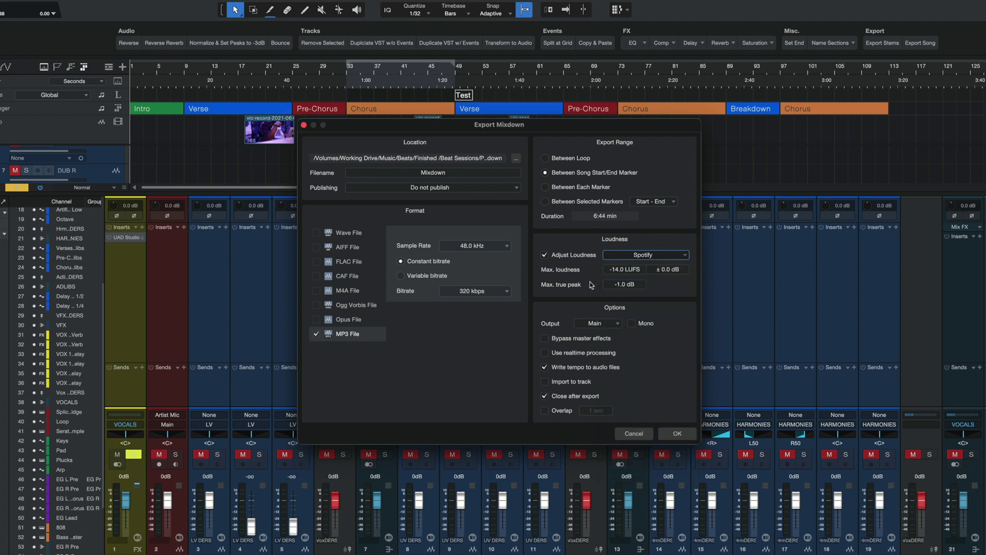